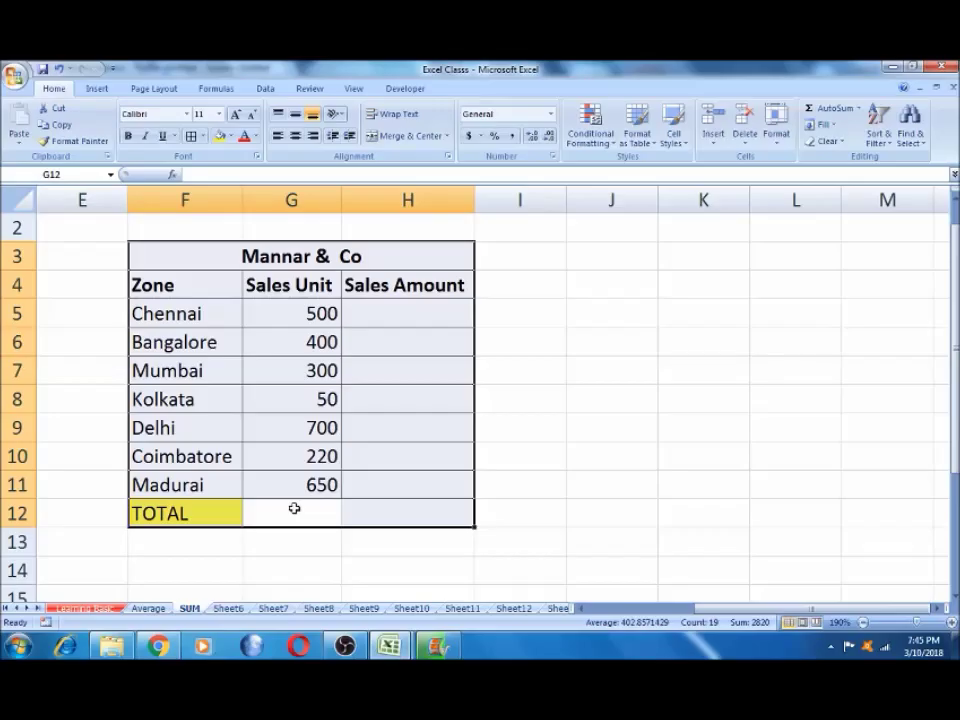
Walk through the Mannar & Co title, the Zone, Sales Unit and Sales Amount headers, and the unit values.
click(294, 509)
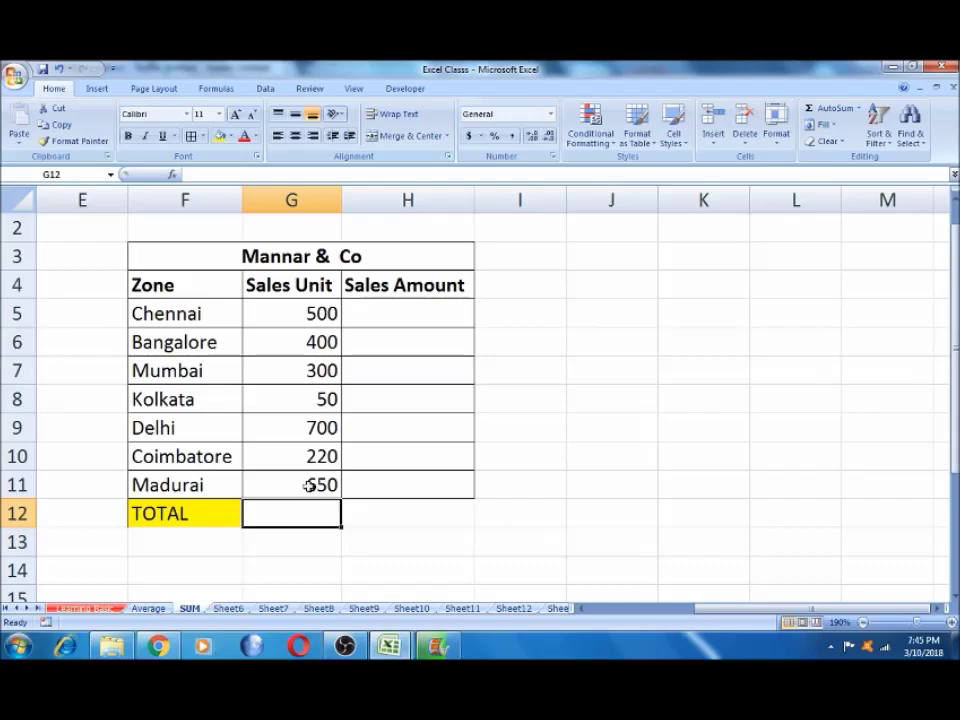
click(315, 484)
click(276, 280)
click(280, 260)
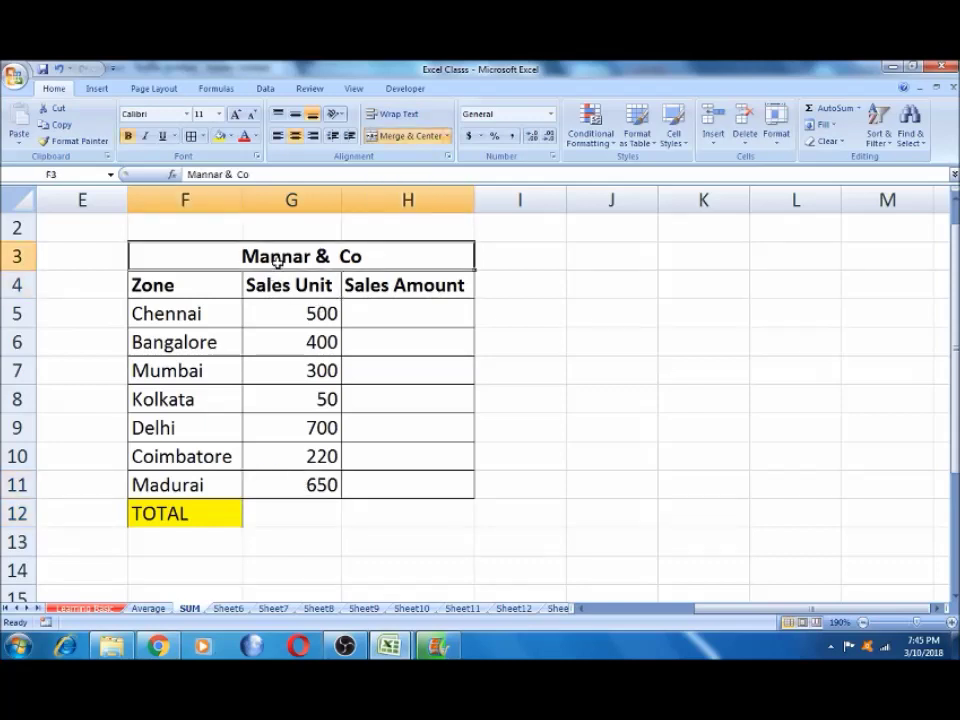
click(215, 293)
click(250, 290)
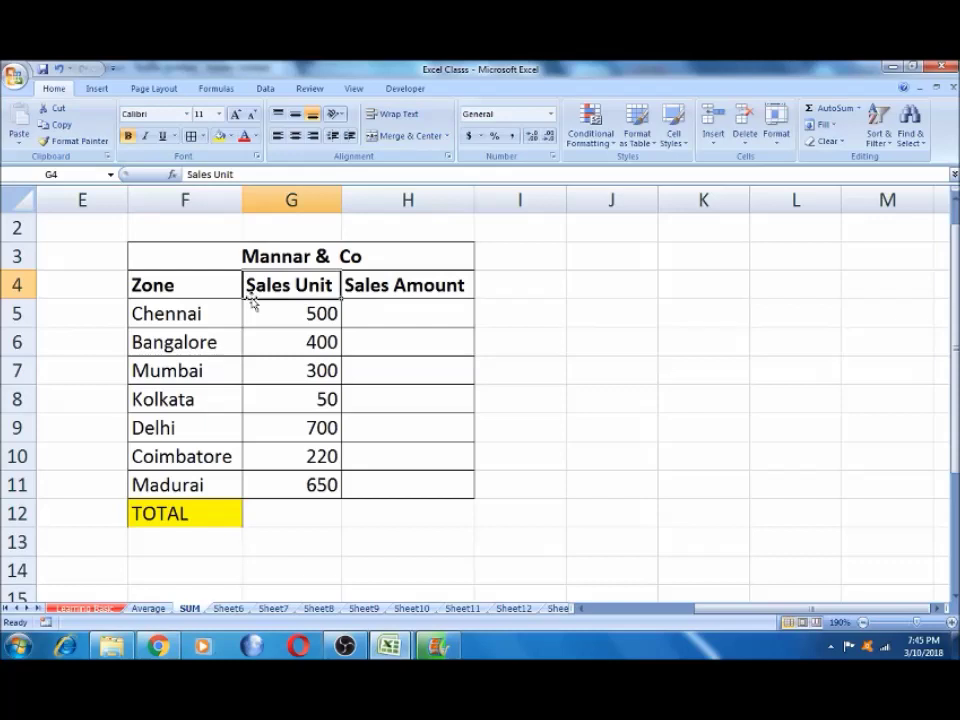
click(350, 284)
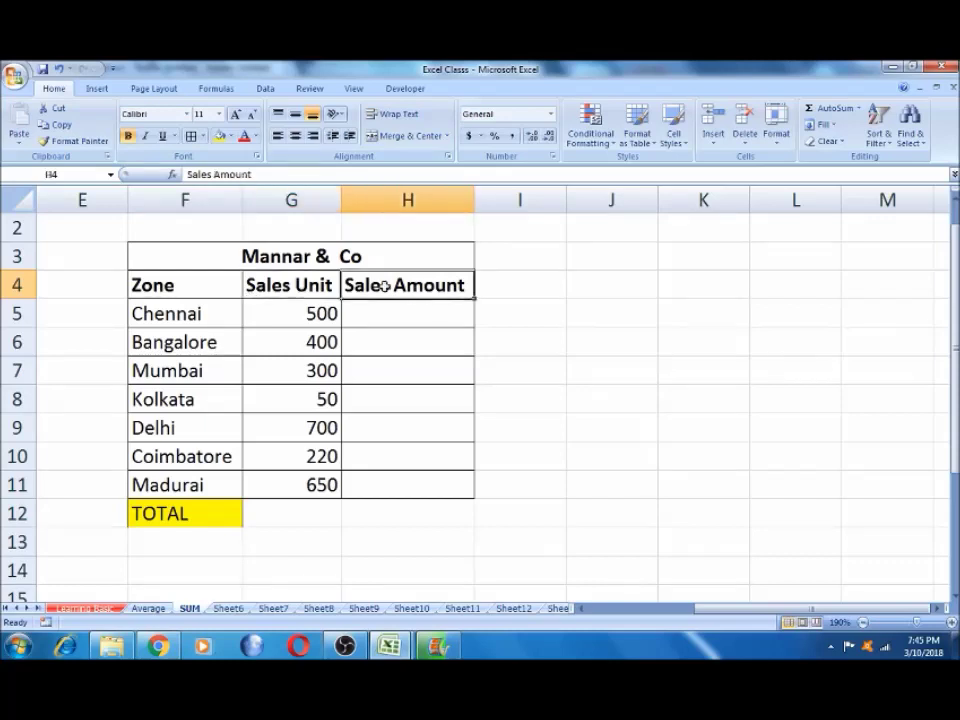
click(332, 311)
Enter 100 in an empty cell beside the table, then delete it again.
click(504, 309)
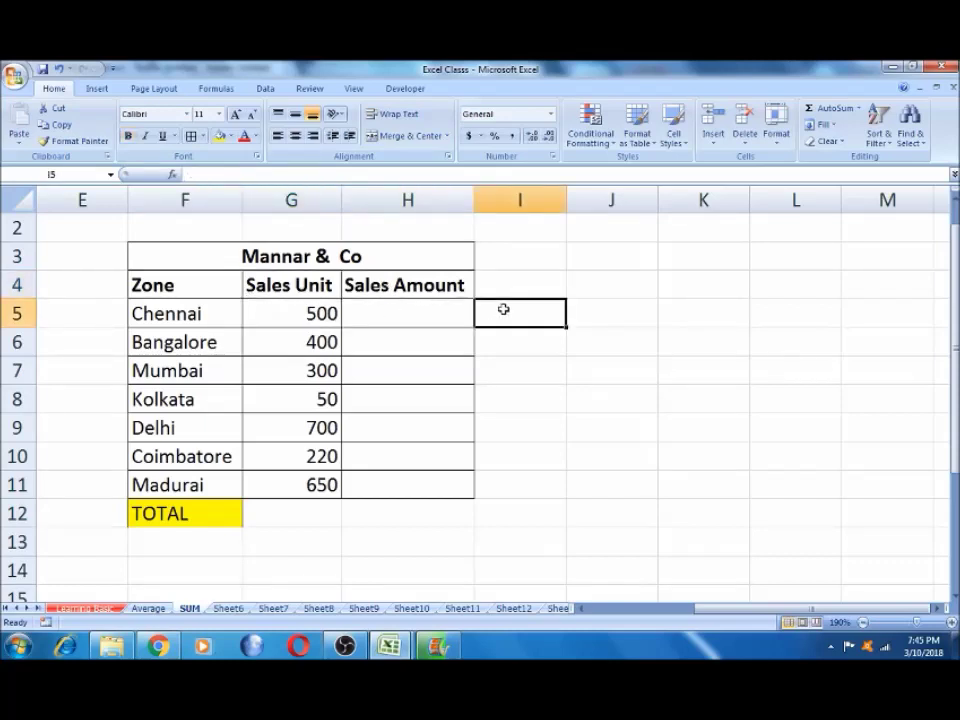
text(100)
key(Tab)
key(Left)
key(Left)
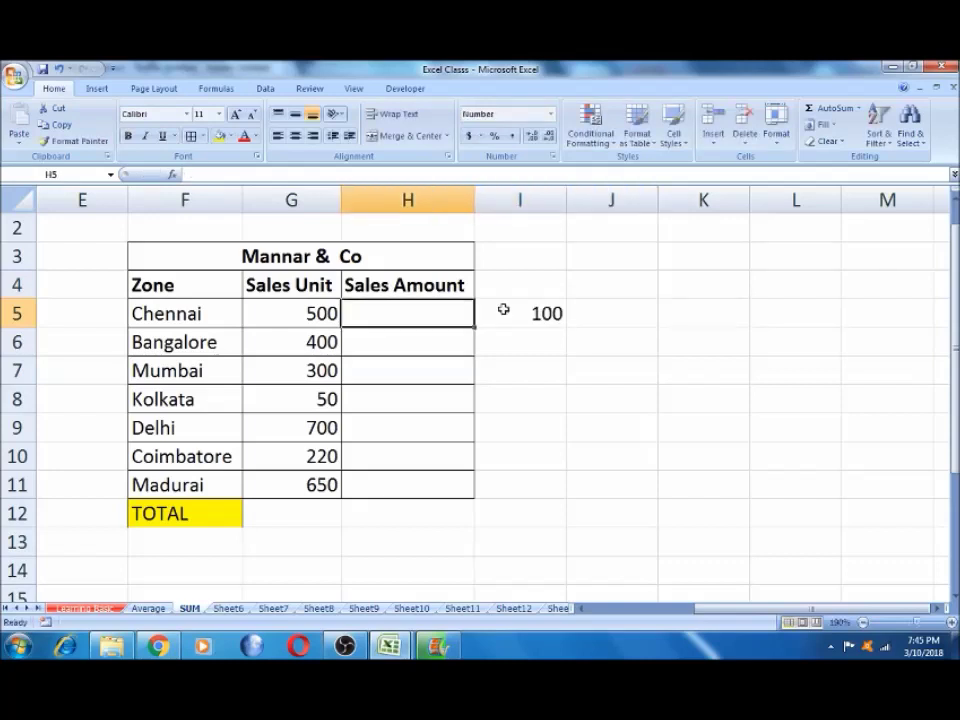
click(504, 309)
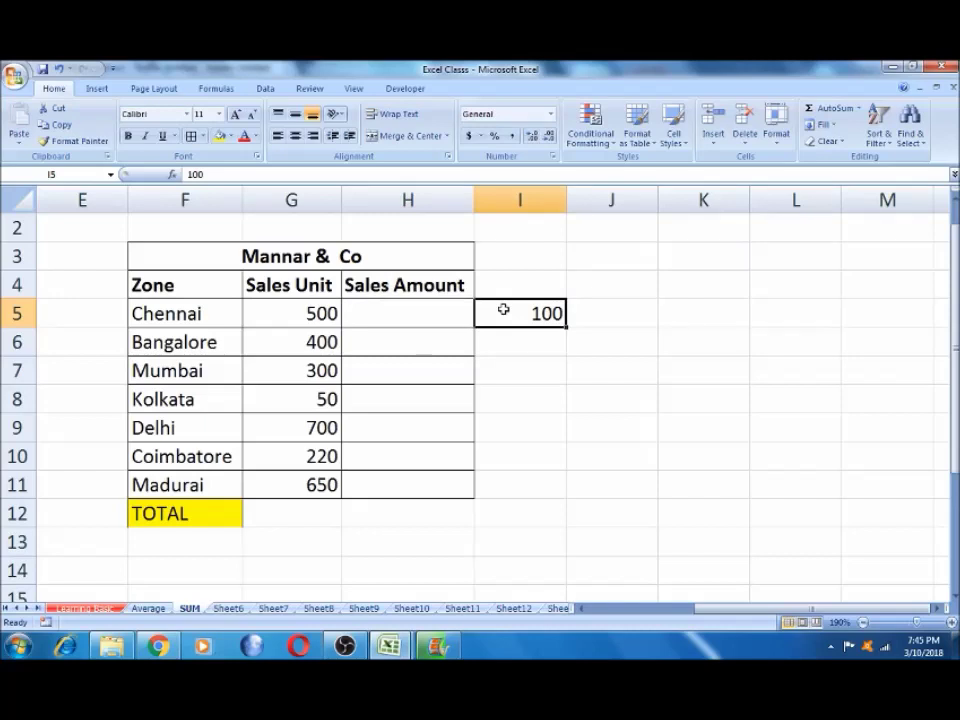
key(Delete)
Enter =G5*100 in Chennai's Sales Amount cell H5, giving 50000.
click(443, 313)
click(284, 307)
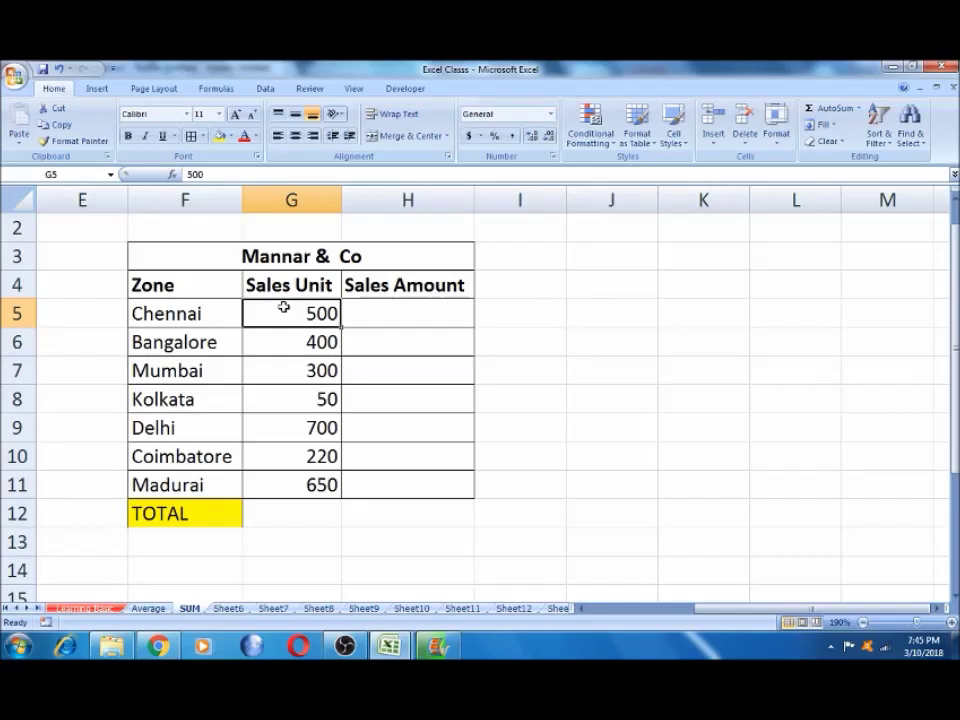
key(Right)
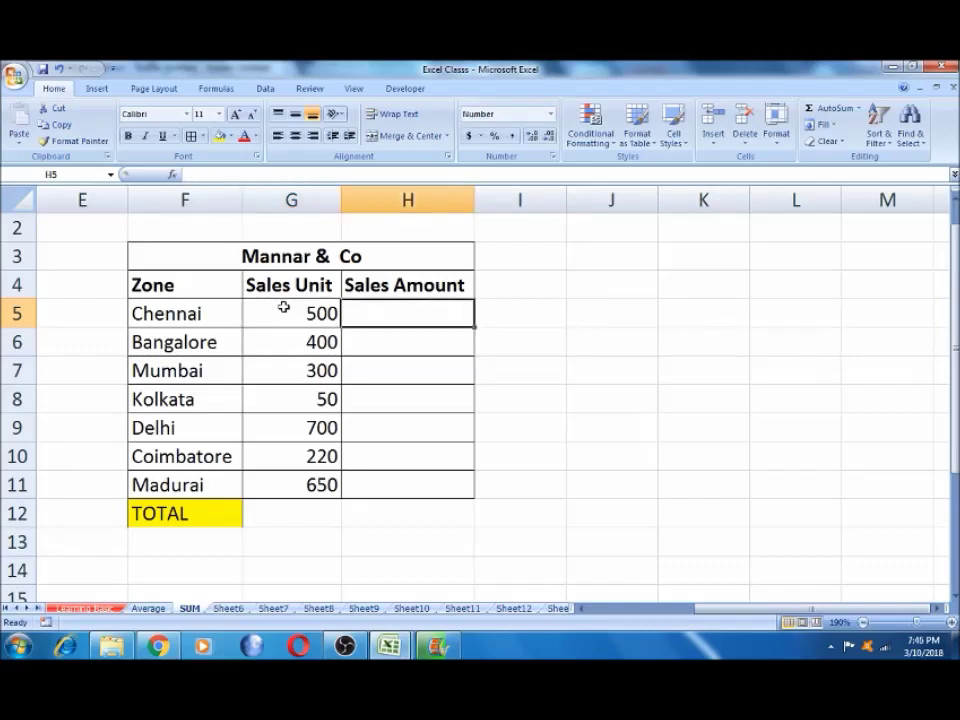
text(=)
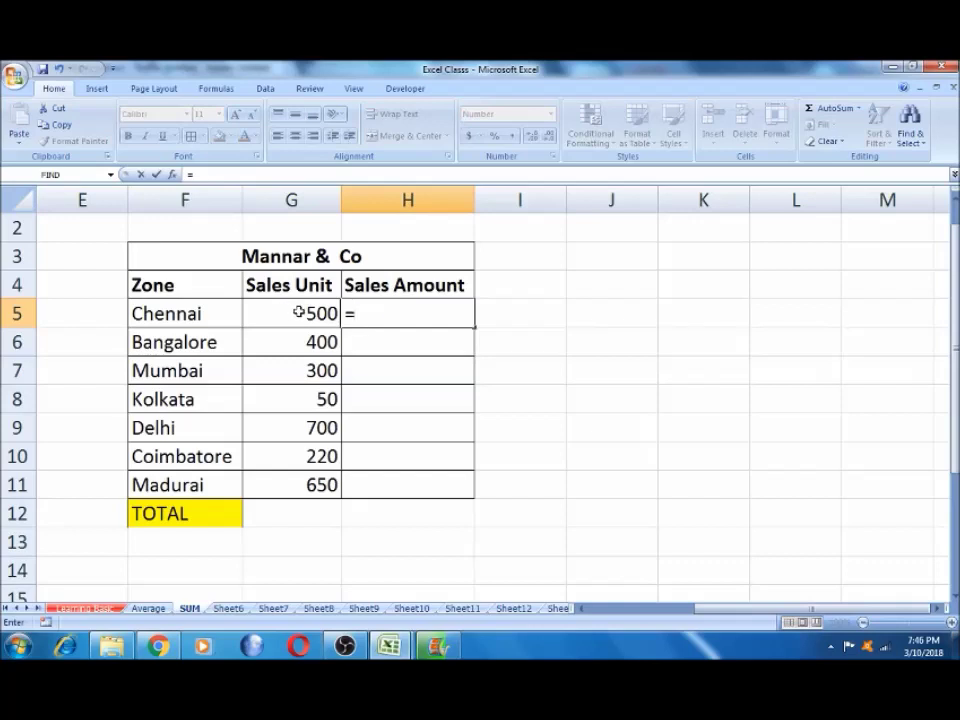
click(298, 312)
text(*)
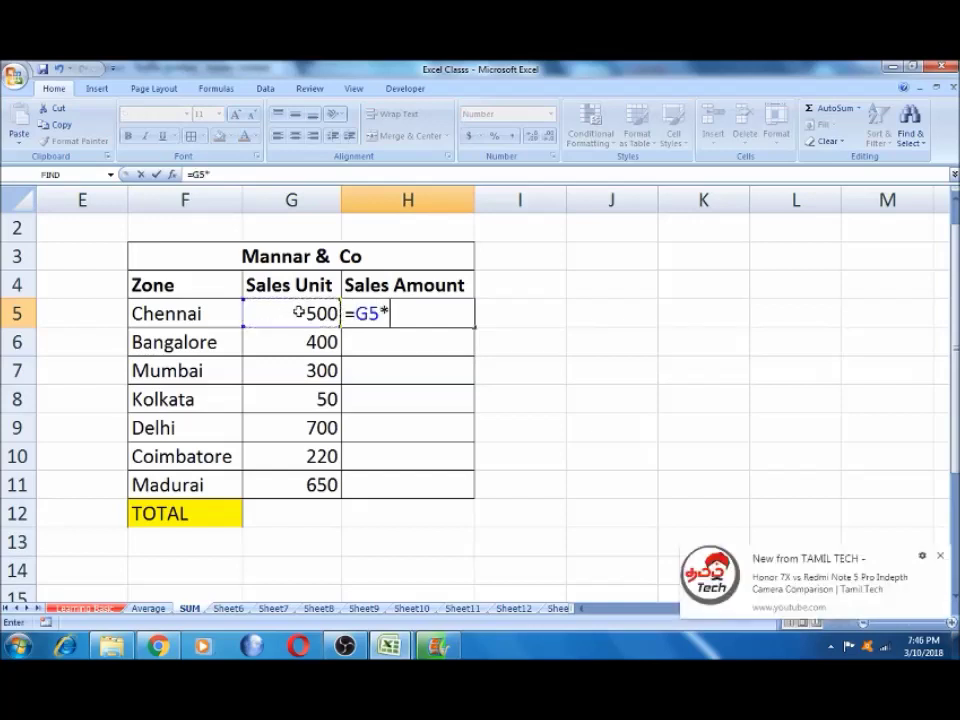
text(100)
click(941, 557)
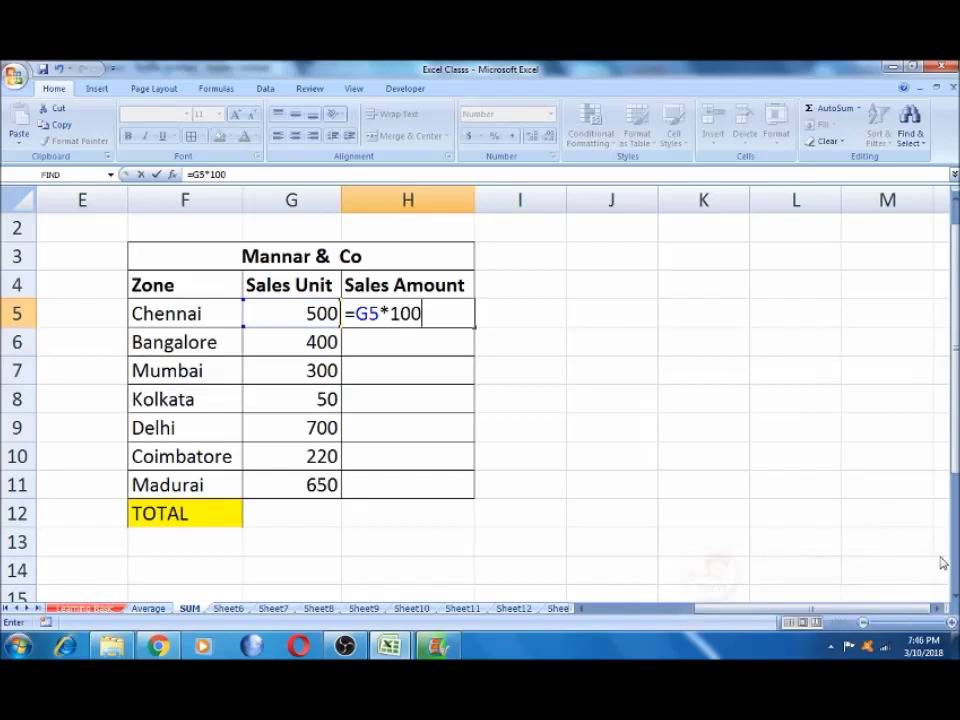
key(Return)
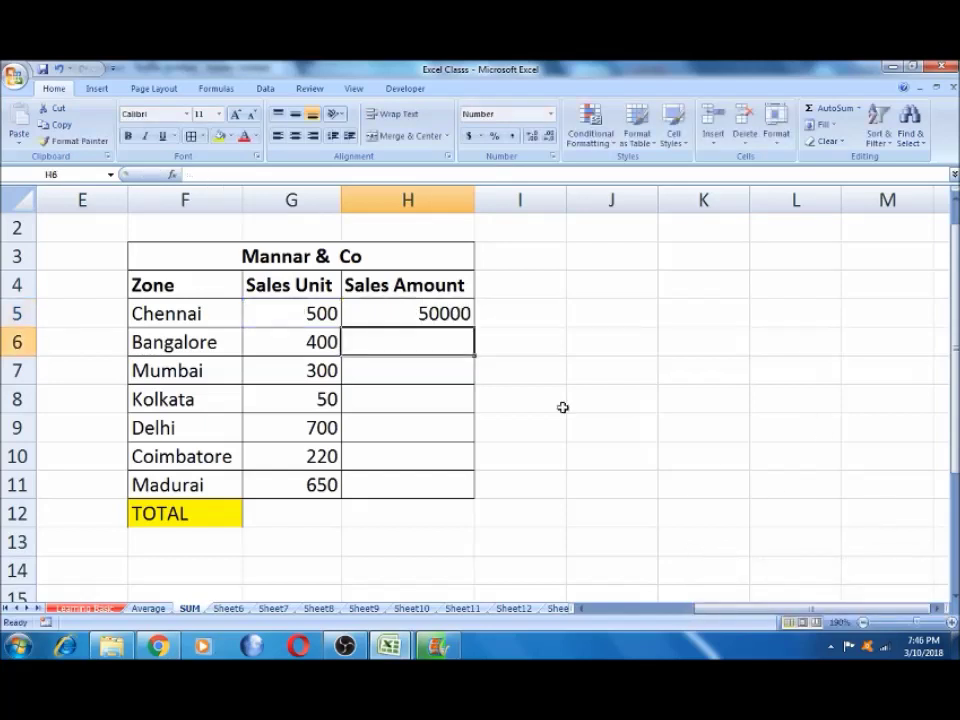
click(453, 313)
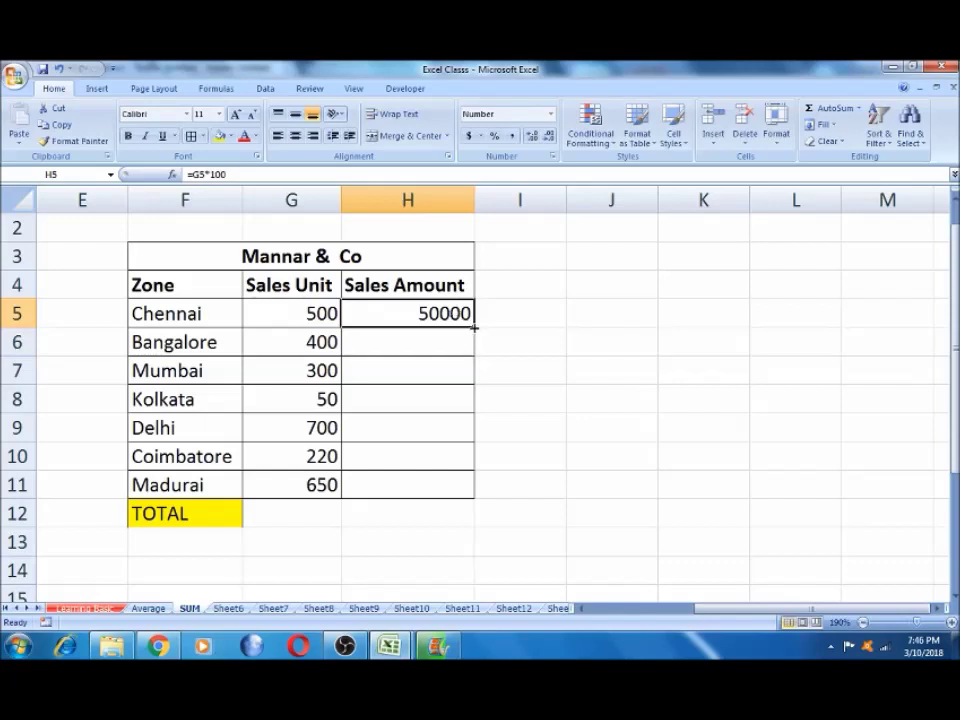
click(317, 311)
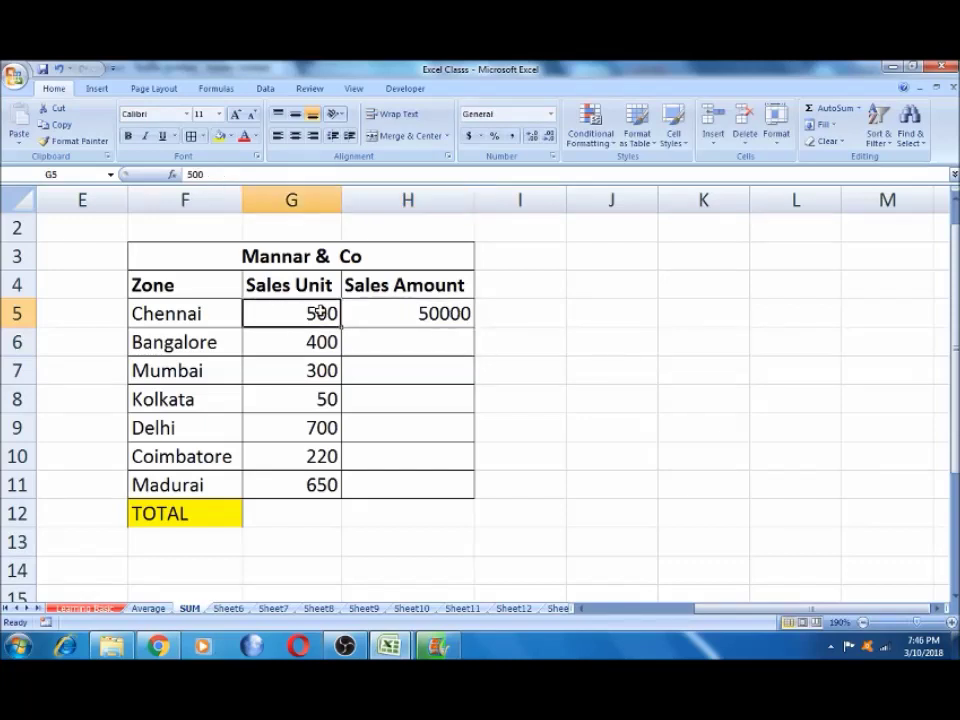
click(395, 315)
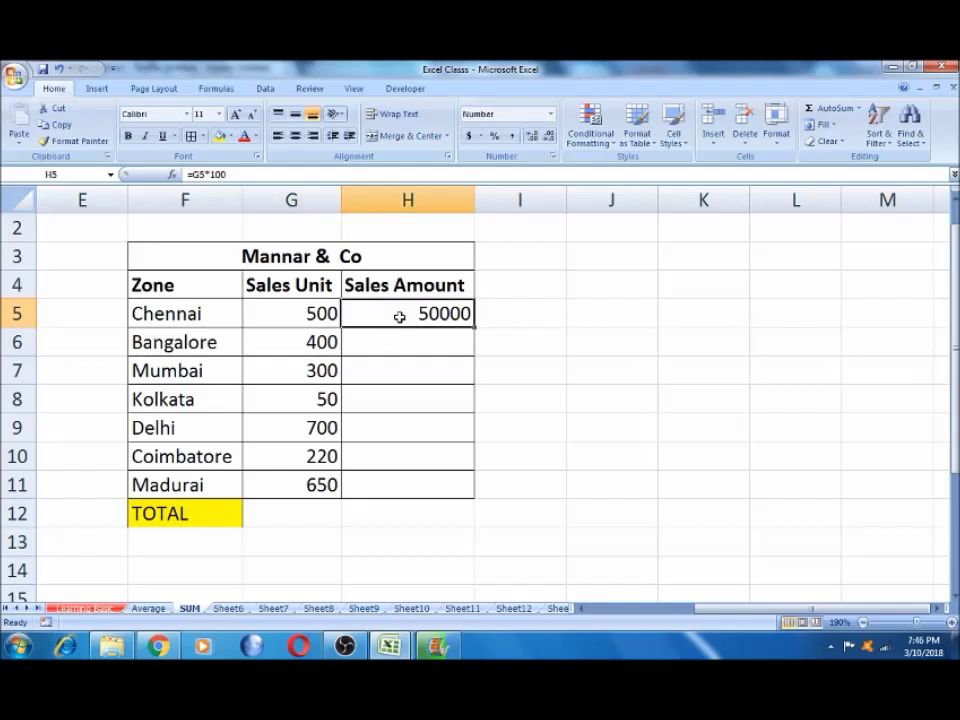
Fill H5's formula down through Madurai and paste the Sales Amounts back as values only.
double_click(474, 328)
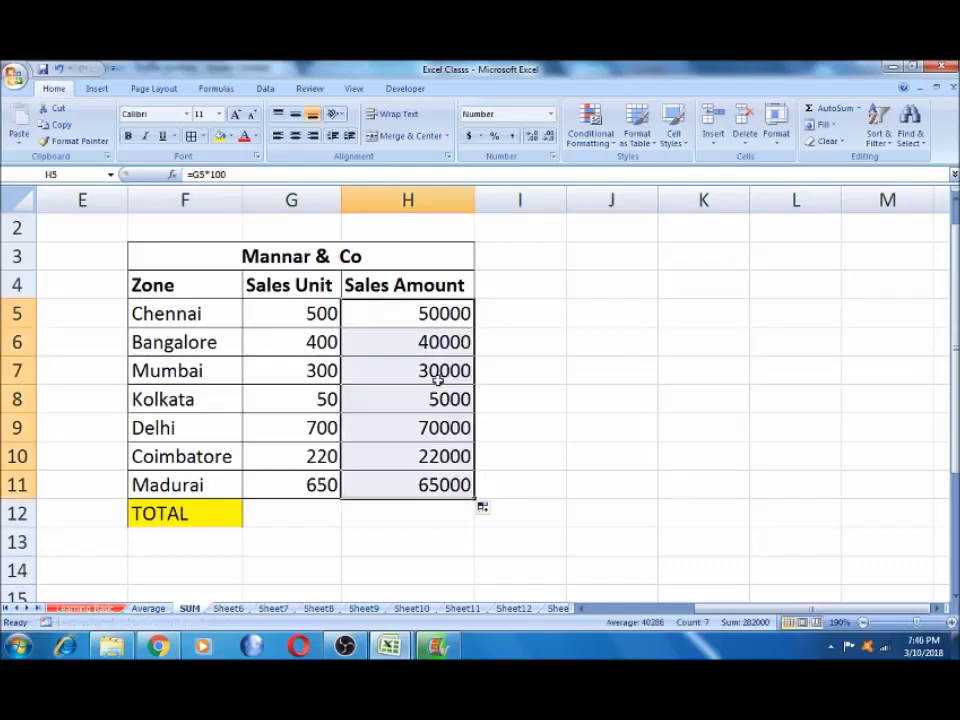
key(ctrl+c)
key(alt+e)
key(s)
key(v)
key(Return)
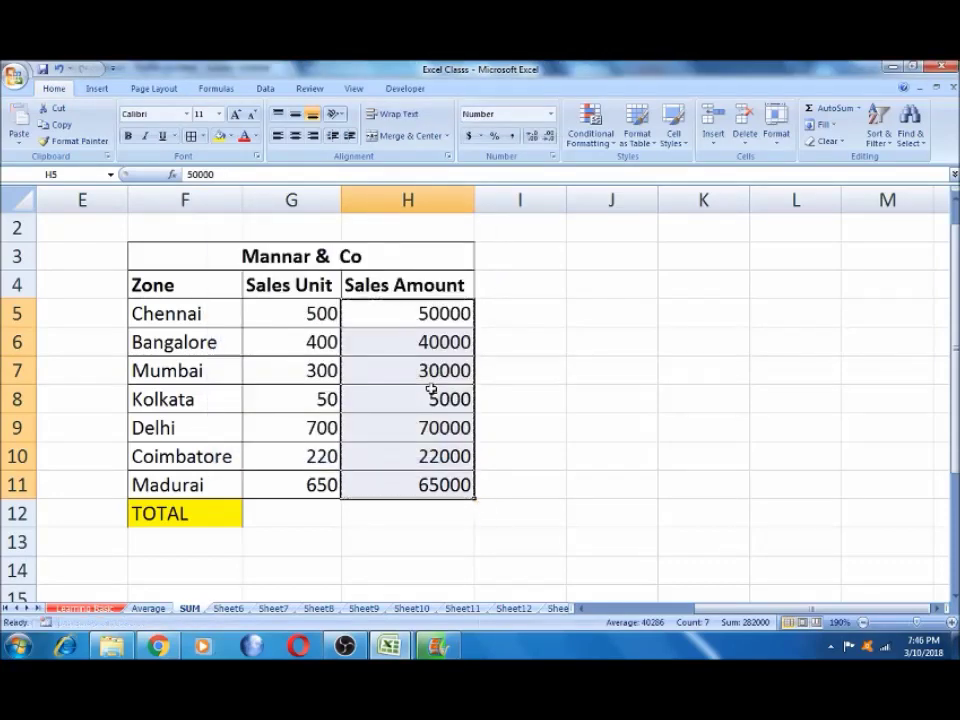
click(418, 311)
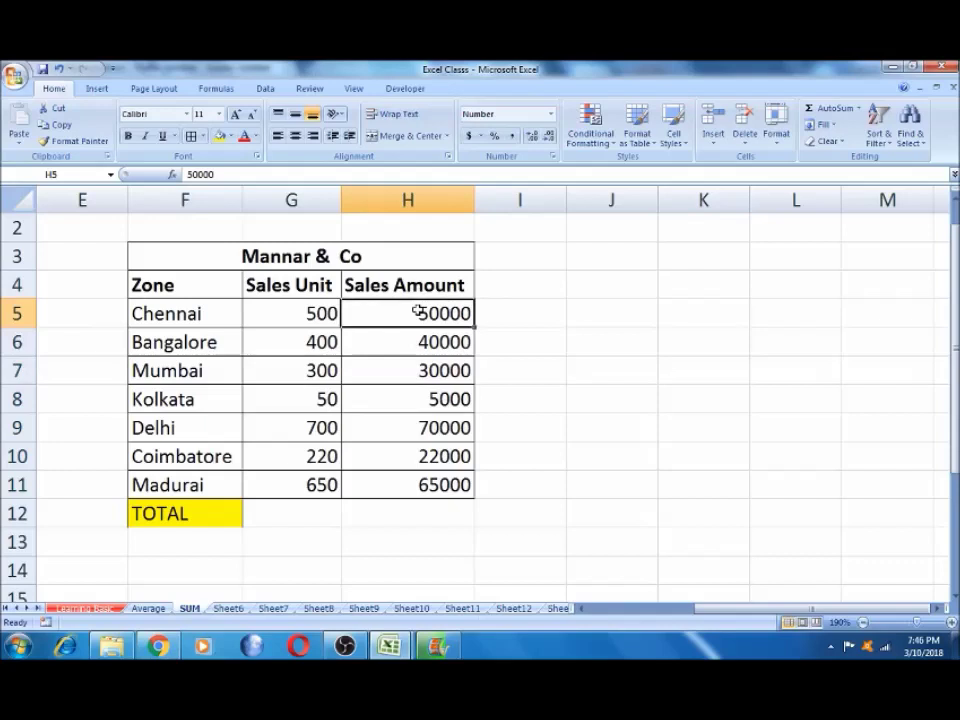
click(305, 514)
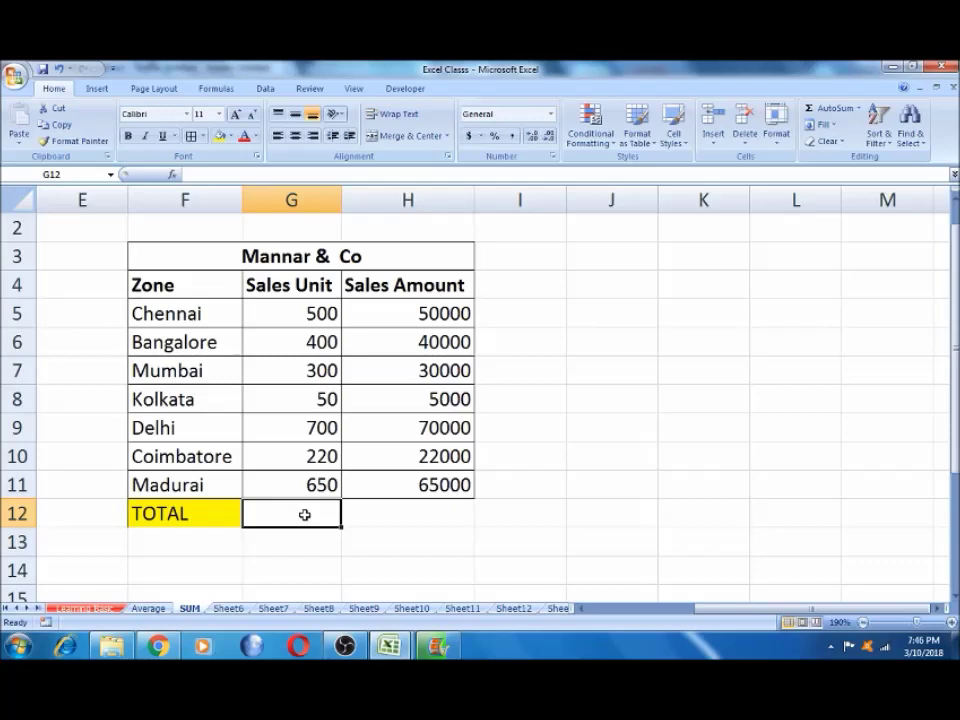
Enter =SUM(G5,G6,G7) in G12, totalling 1200 for the first three zones.
text(=)
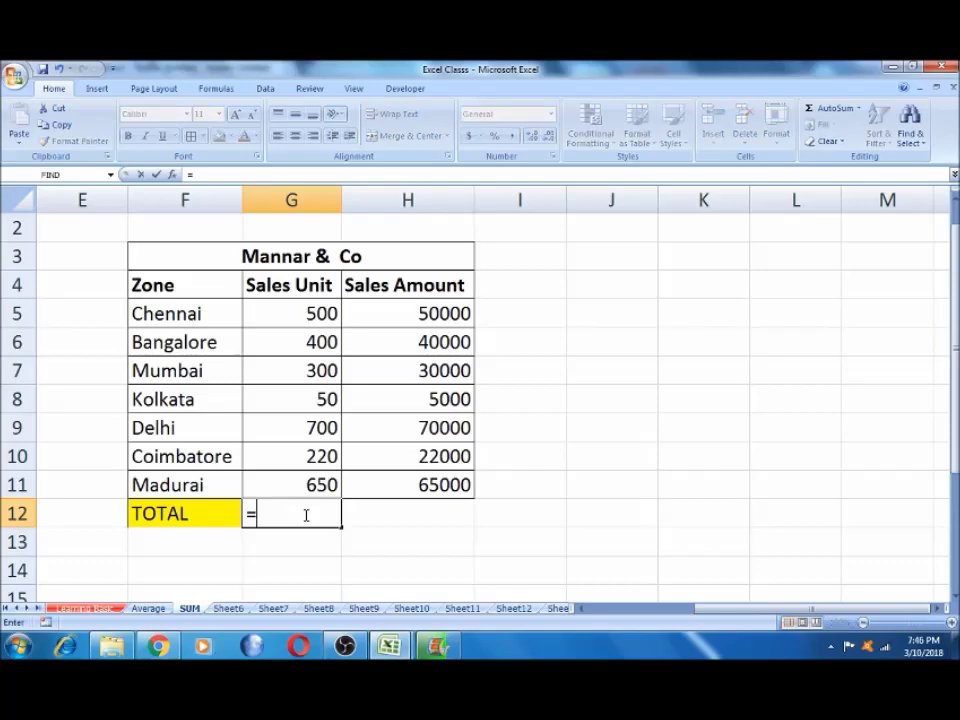
text(SU)
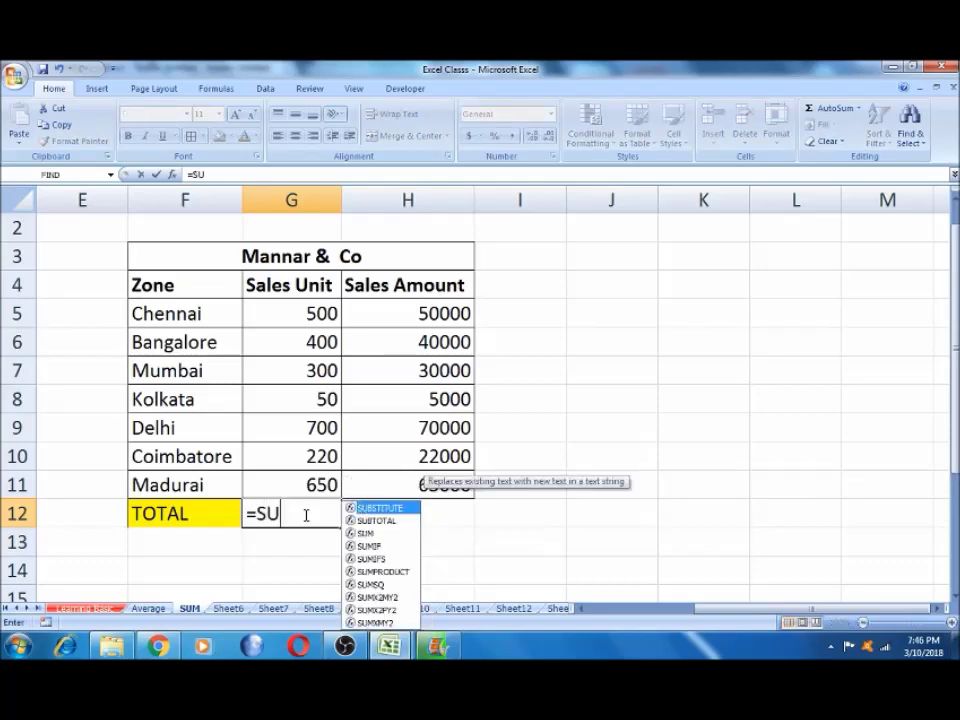
text(M)
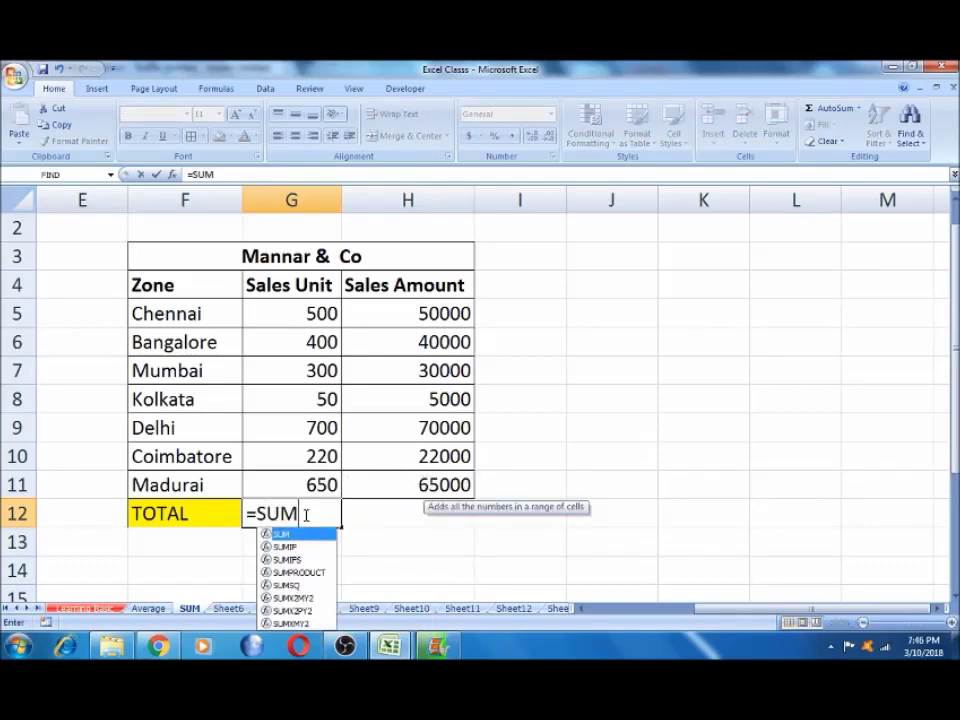
text(()
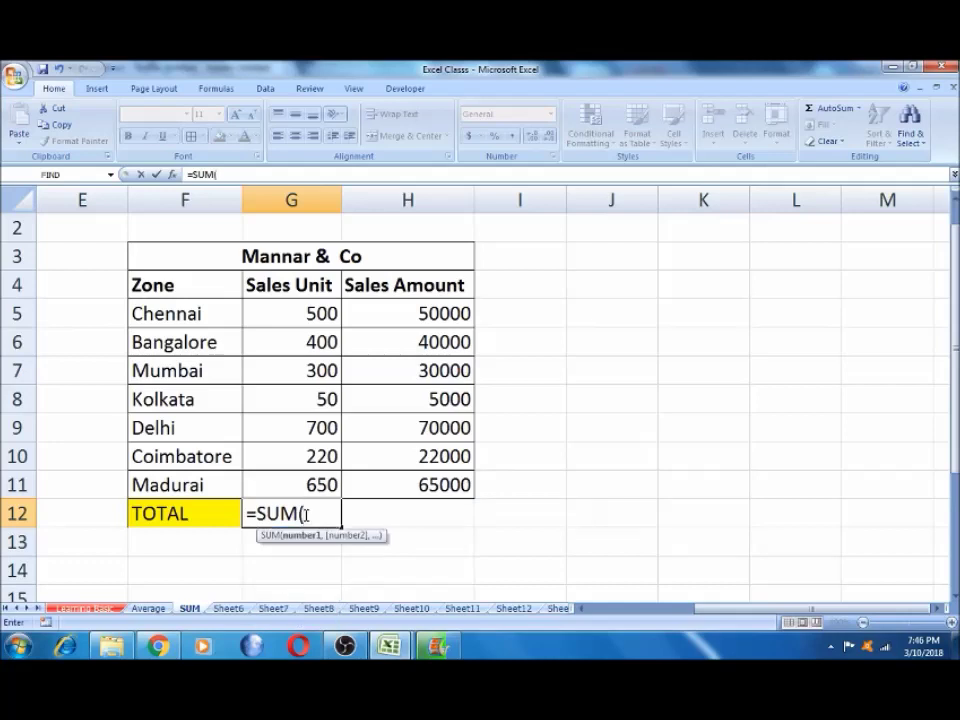
click(311, 314)
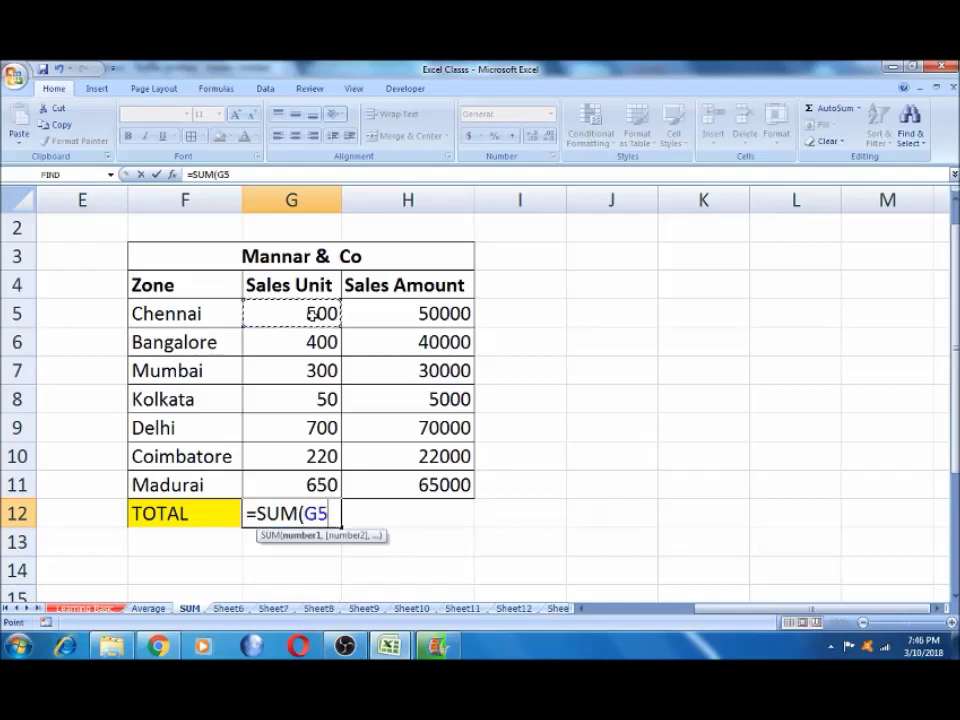
text(,)
click(312, 342)
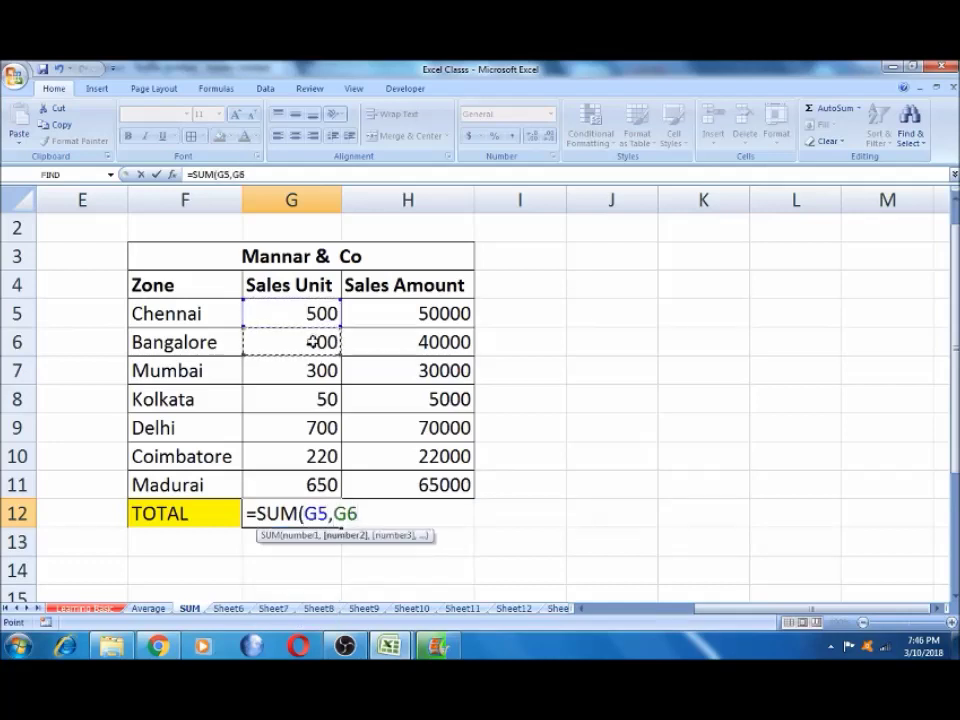
text(,)
click(311, 370)
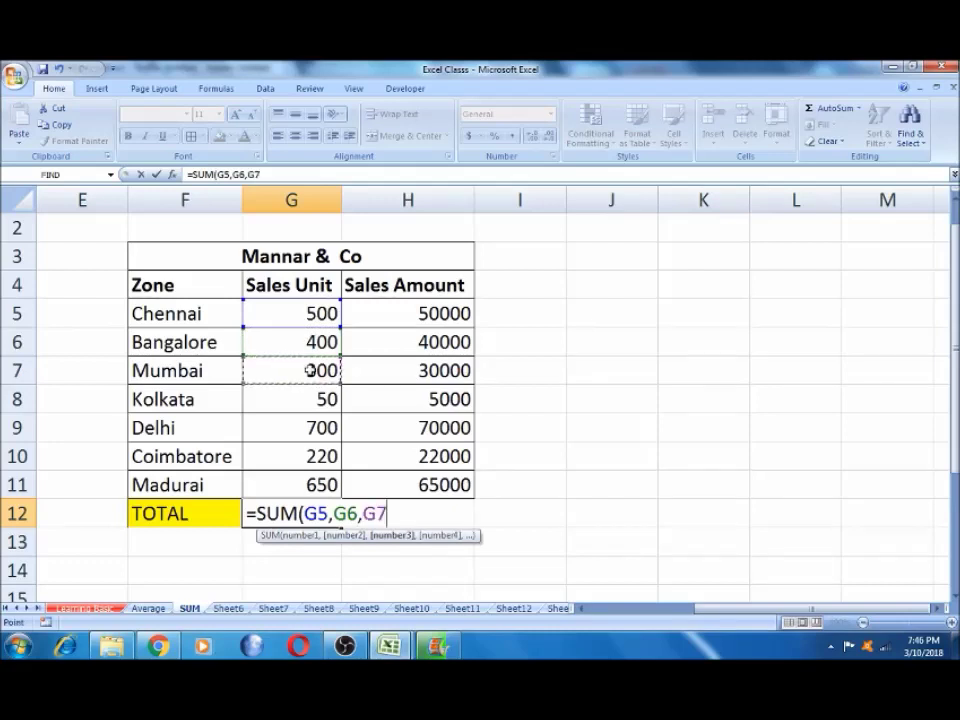
text())
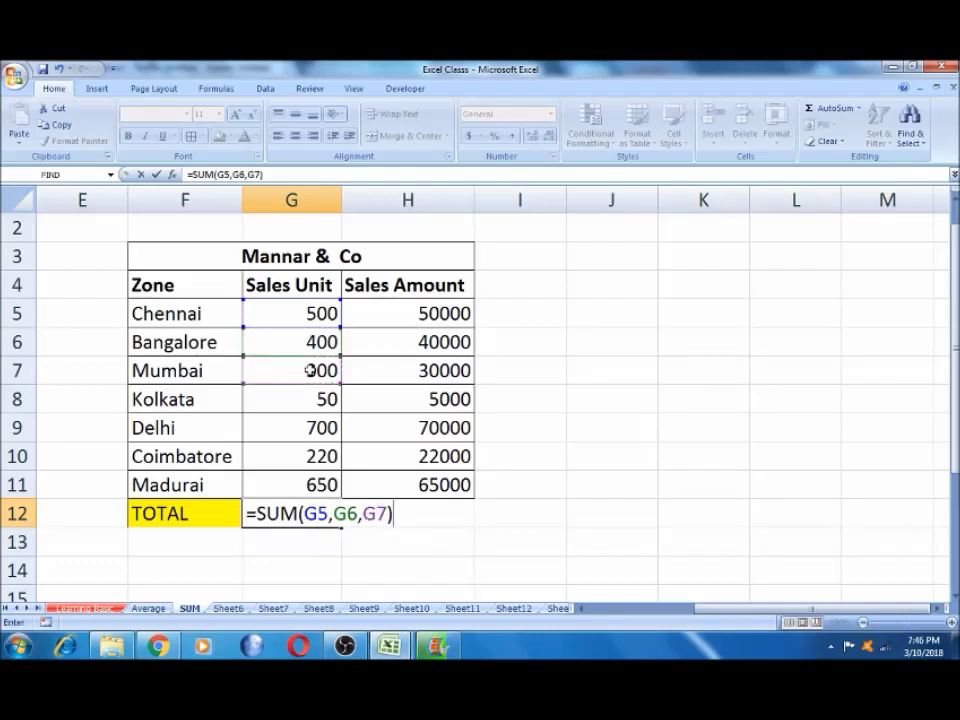
key(Return)
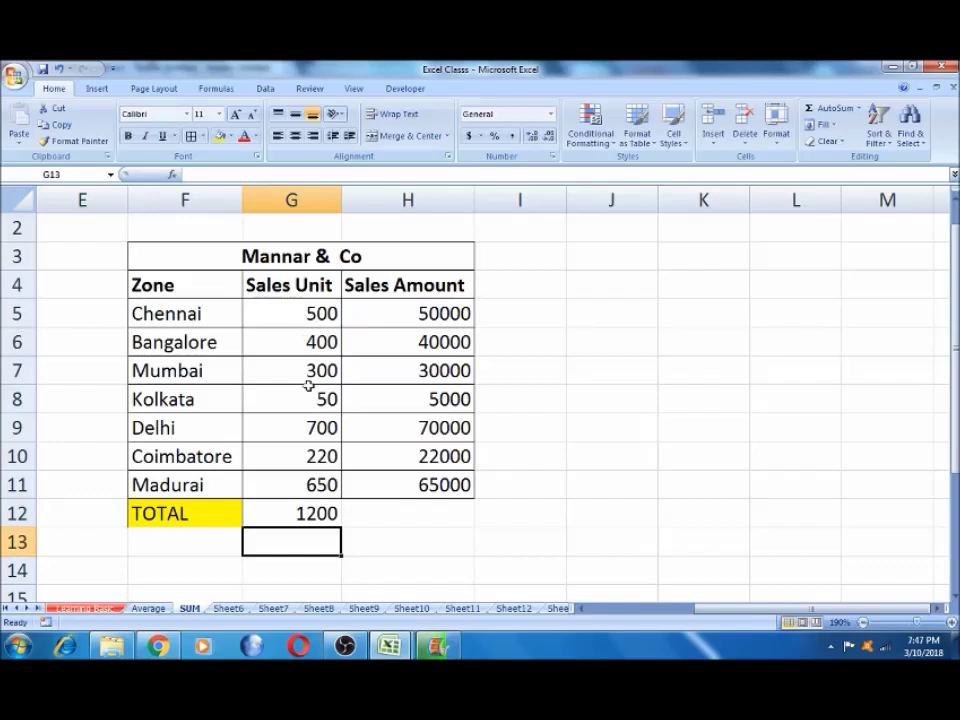
click(297, 514)
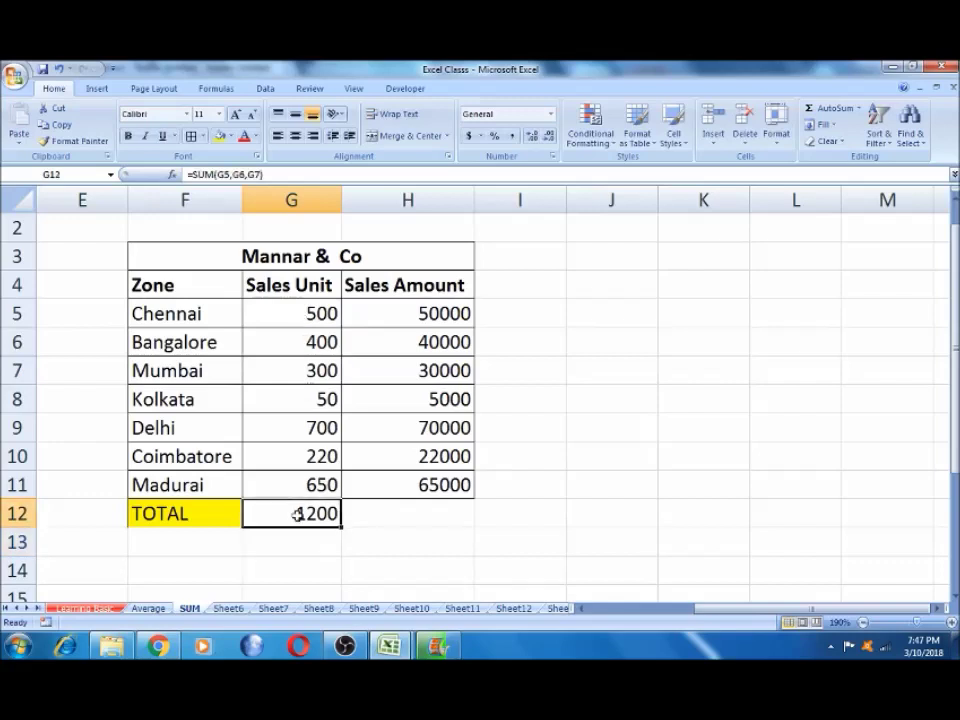
Replace G12 with =SUM(G5:G11) by dragging across the seven Sales Unit cells.
key(Delete)
text(=SUM()
drag(313, 310, 320, 490)
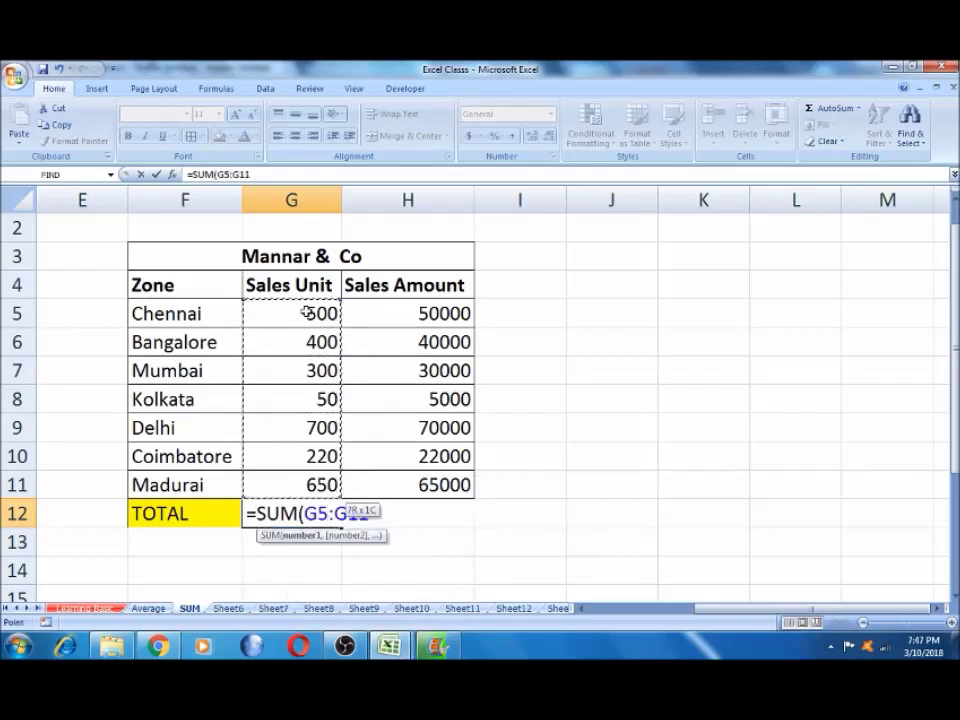
key(Return)
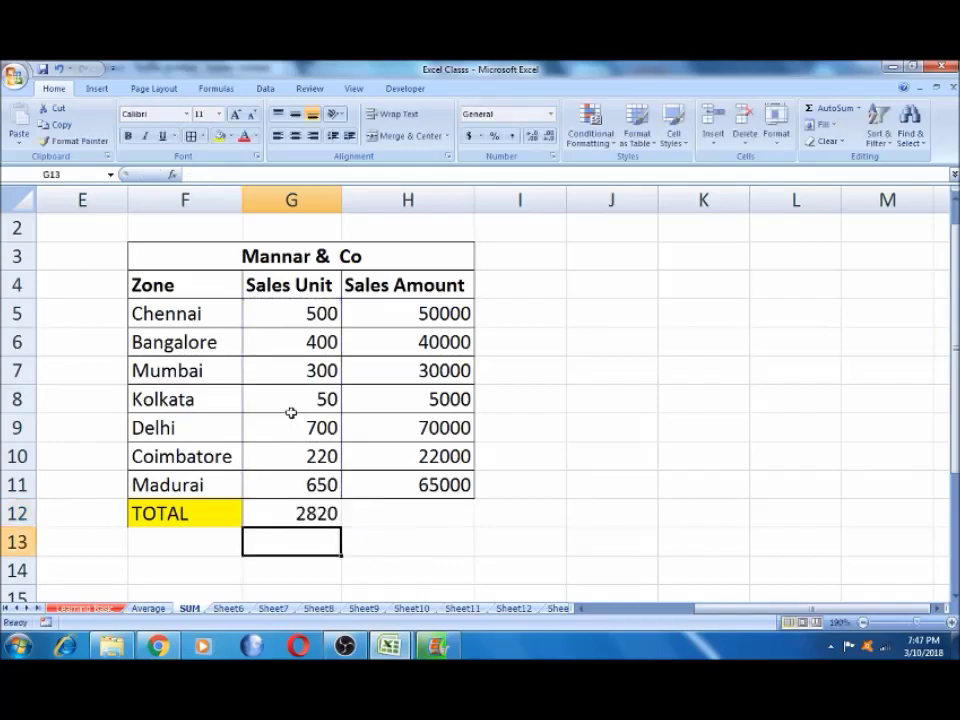
Select G5:G11 to confirm the 2820 total covers all seven zones.
click(314, 313)
key(shift+Down)
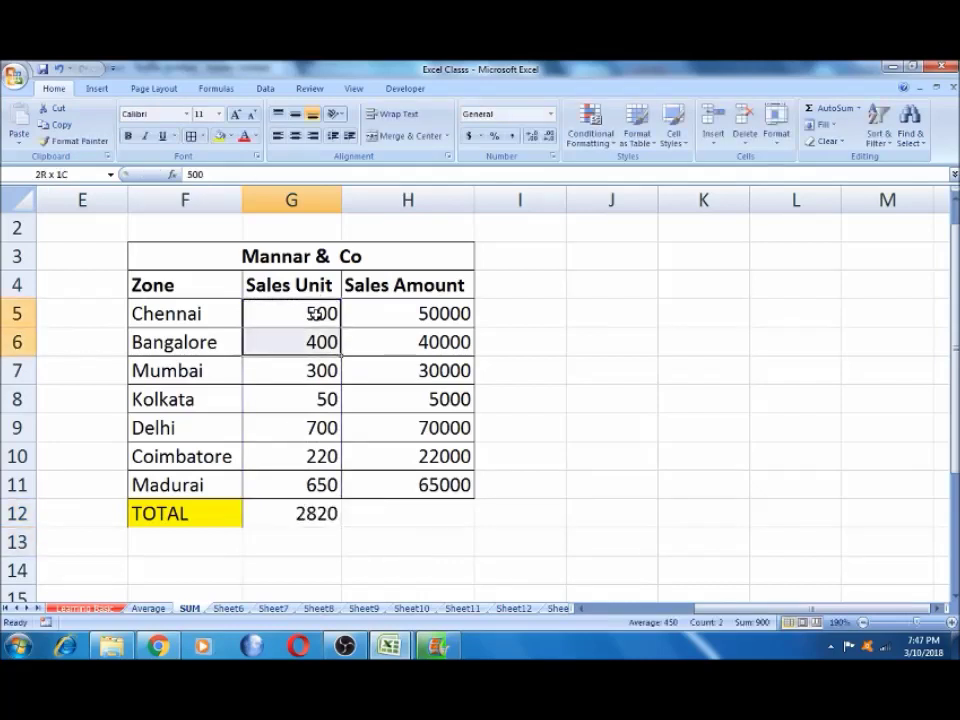
key(shift+Down)
key(shift+Down)
key(shift+Down)
key(shift+Up)
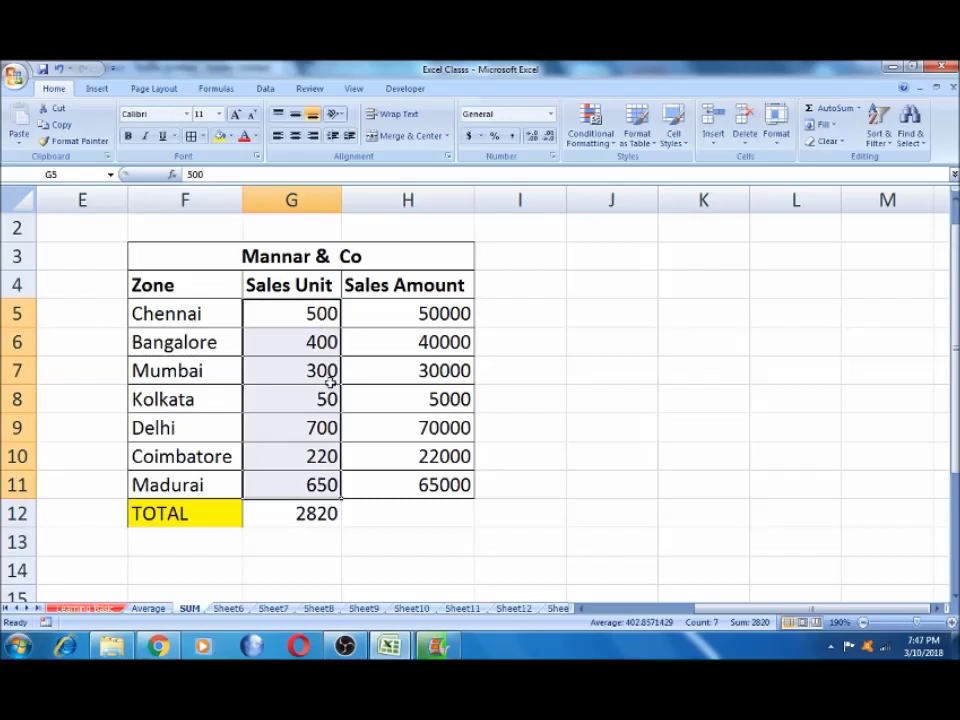
click(305, 513)
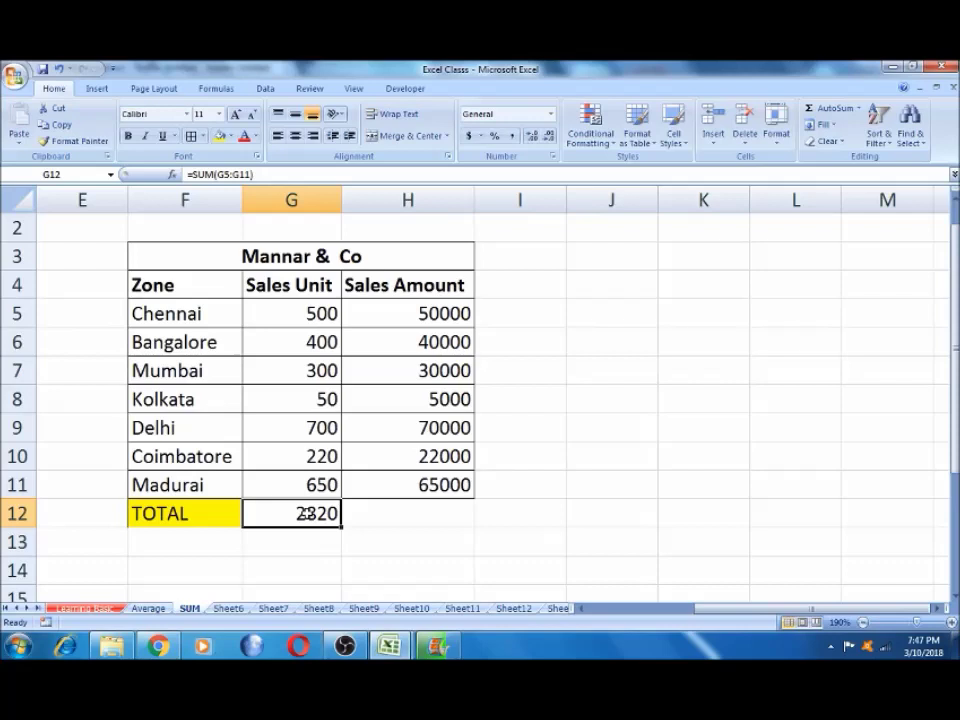
key(Delete)
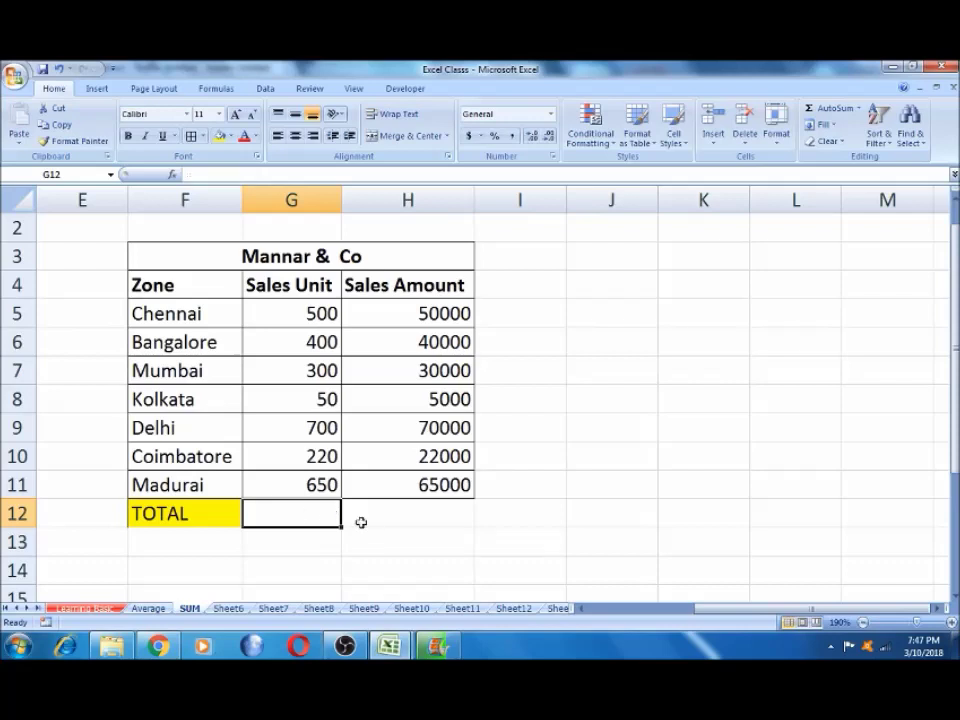
click(372, 514)
click(323, 512)
click(386, 514)
click(322, 517)
key(alt+equal)
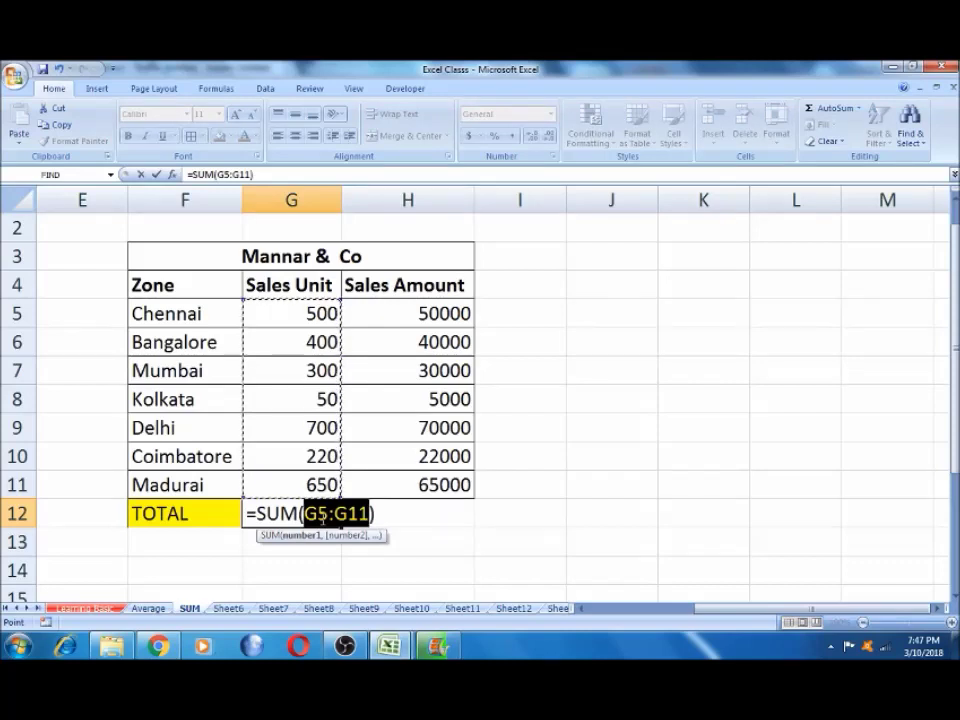
key(Escape)
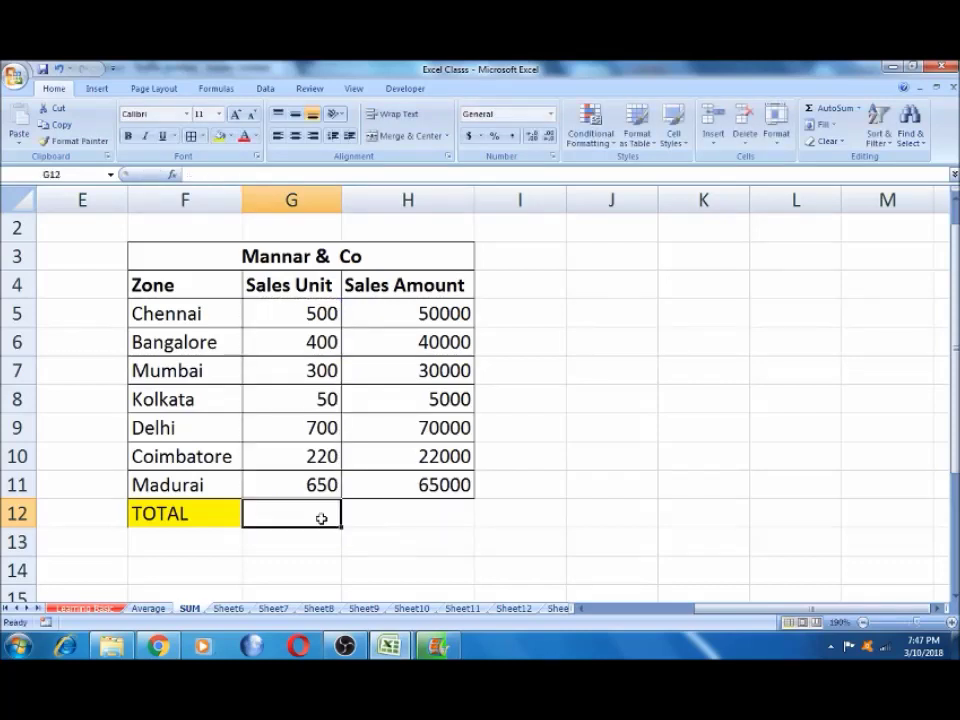
click(310, 532)
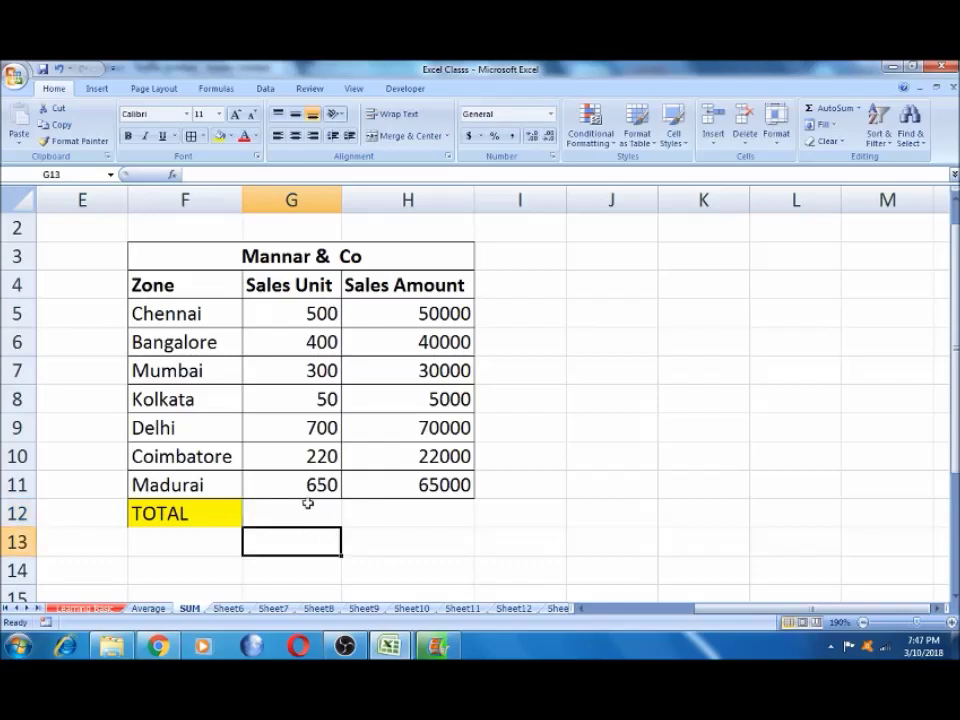
click(308, 503)
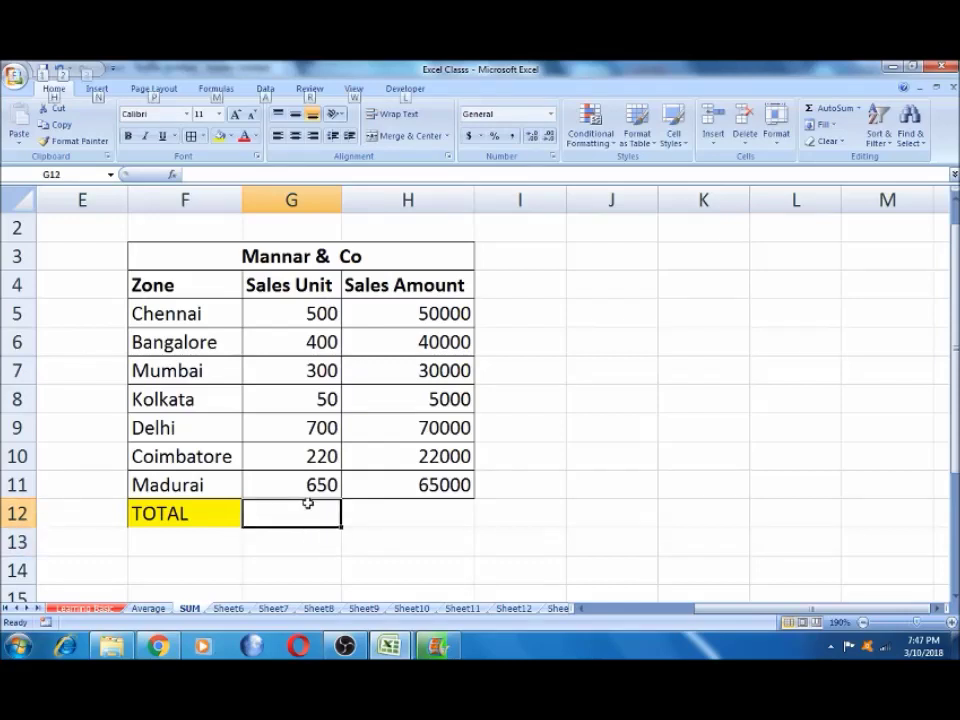
key(alt+equal)
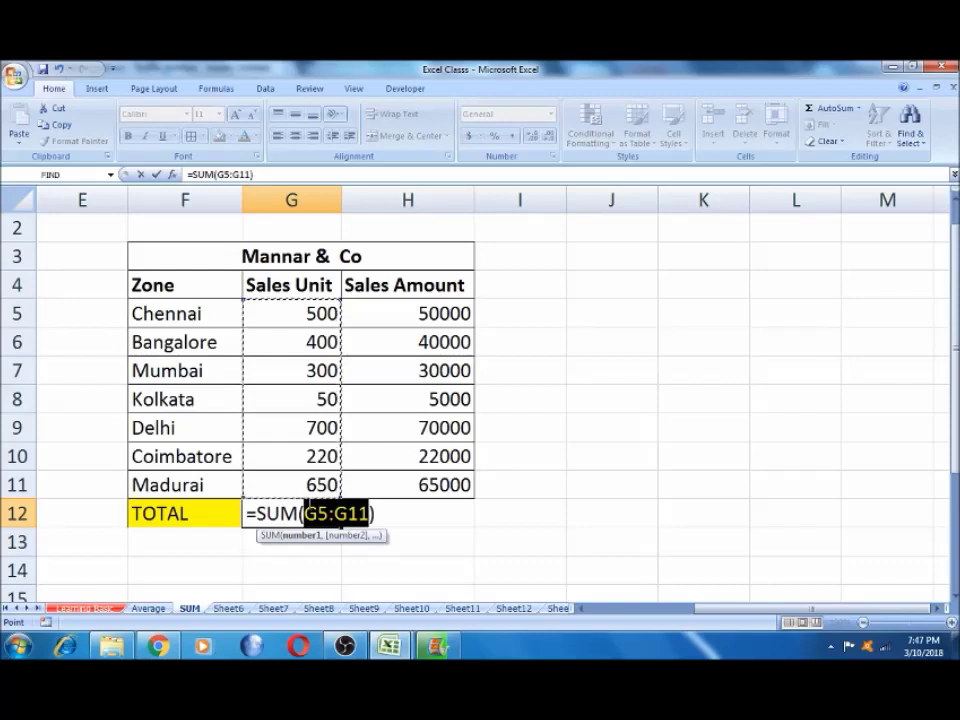
key(Return)
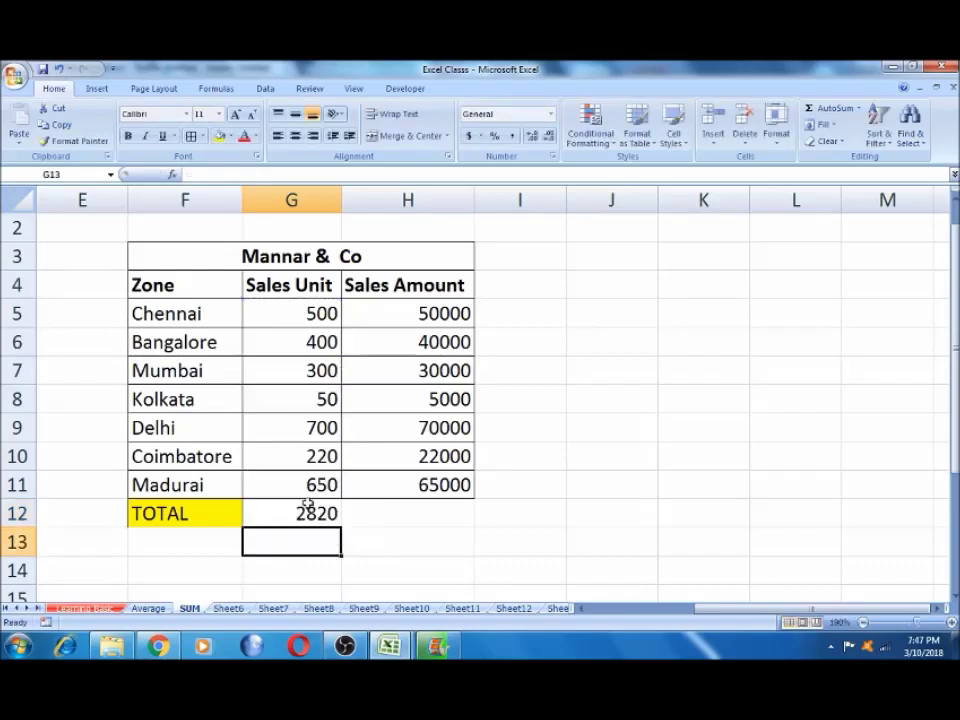
key(Up)
Insert an AutoSum total of H5:H11 in H12, then delete it again.
key(Right)
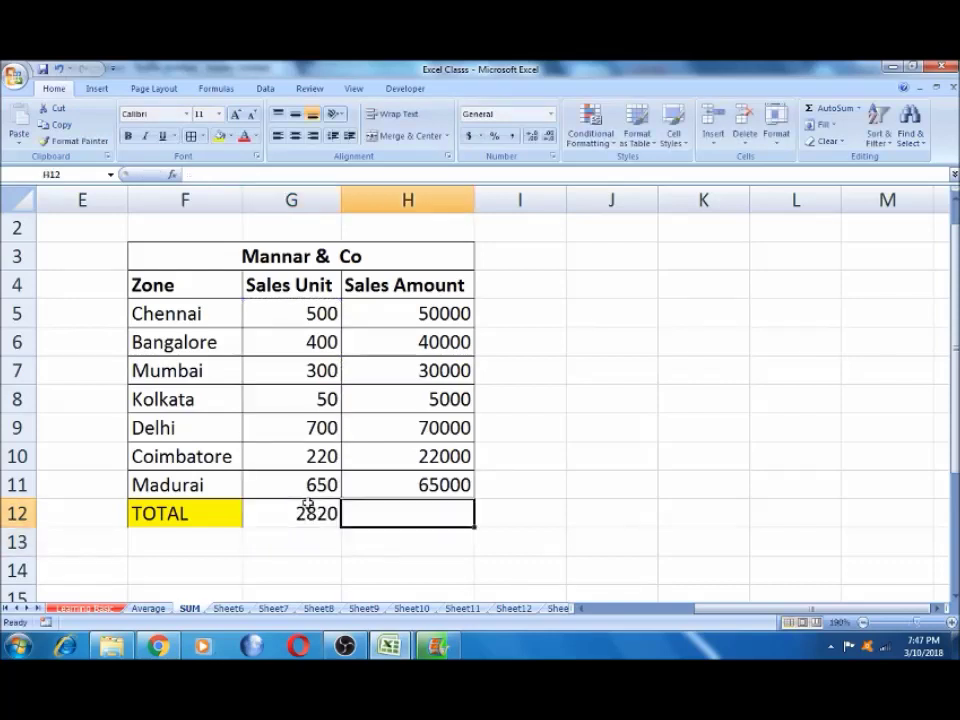
key(Up)
key(Up)
key(Down)
key(Down)
key(alt+equal)
key(Return)
key(Up)
key(Delete)
Copy the =SUM(G5:G11) Sales Unit total from G12.
click(308, 508)
click(459, 512)
click(516, 521)
click(589, 521)
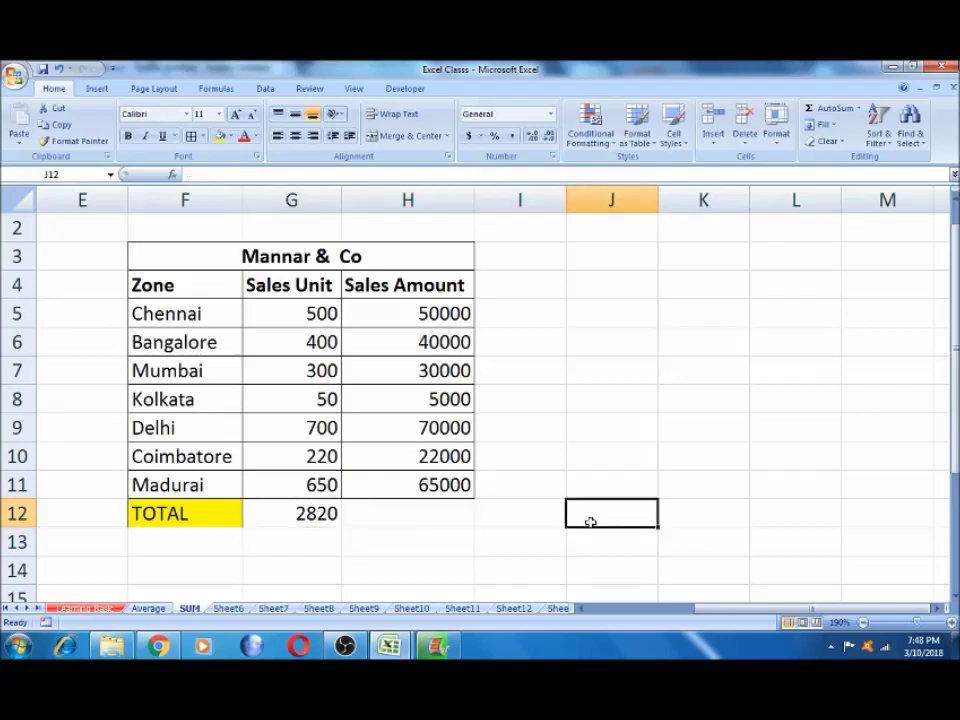
click(293, 511)
key(ctrl+c)
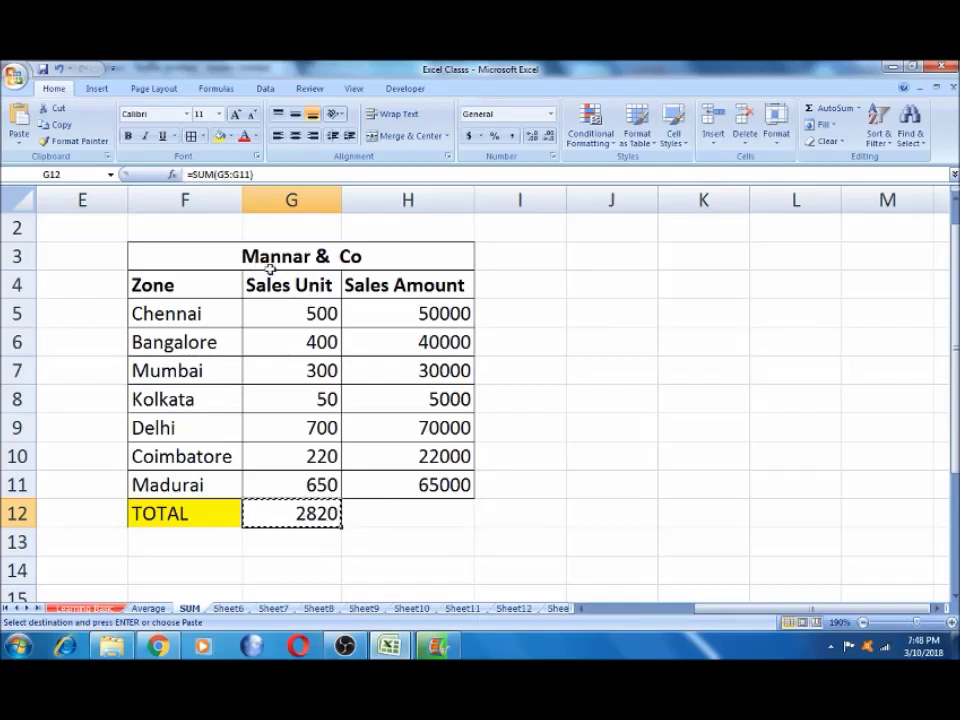
Paste the total into H12, giving =SUM(H5:H11) = 282000, and verify it against H5:H11.
click(378, 523)
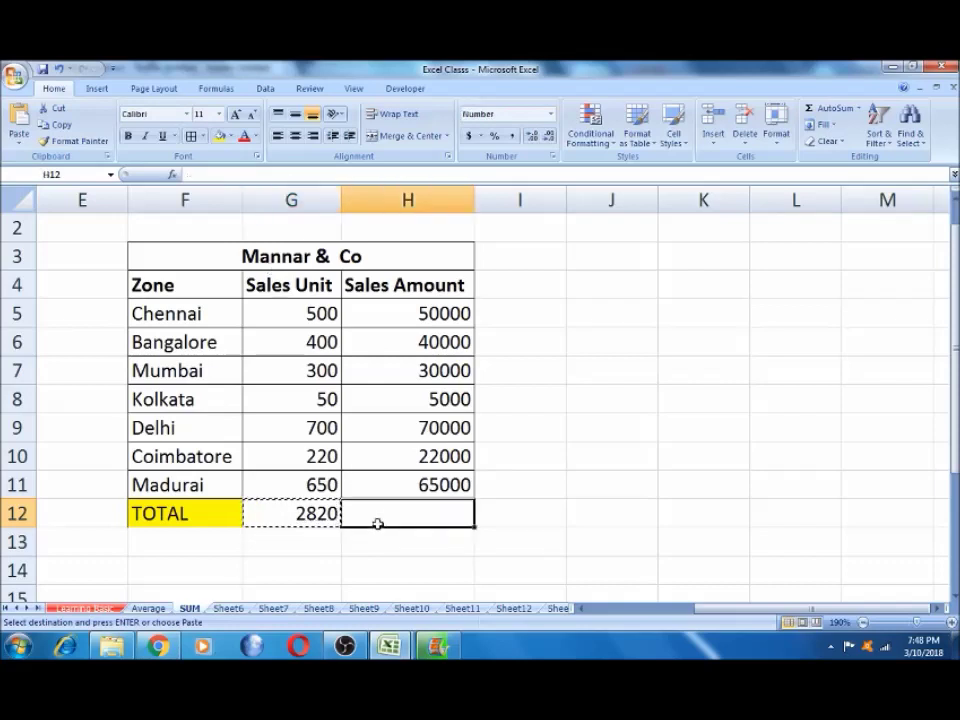
key(ctrl+v)
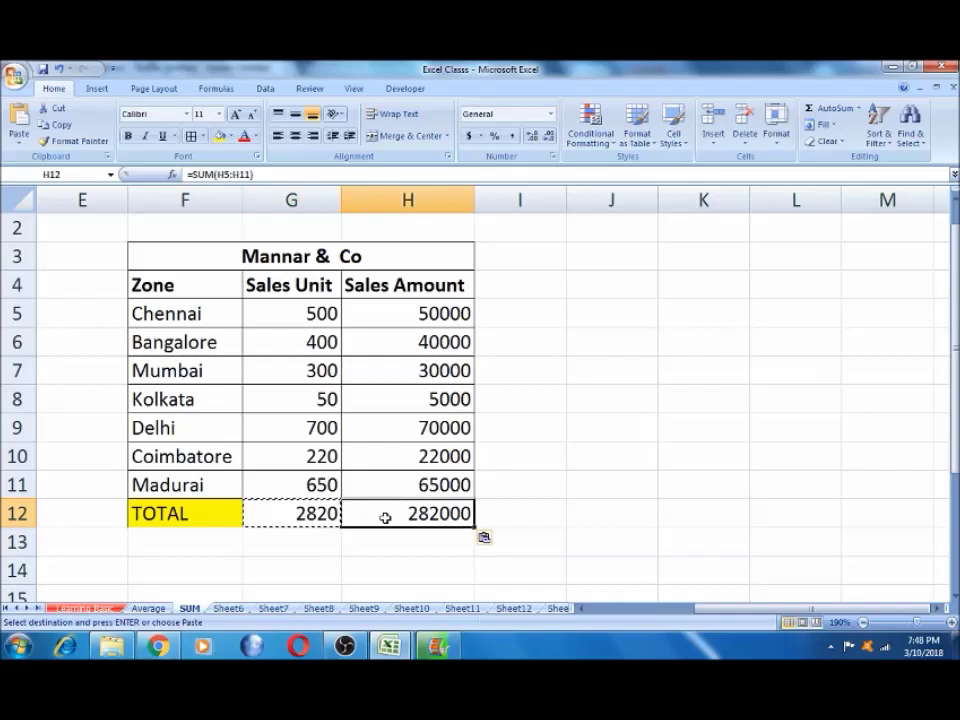
click(290, 512)
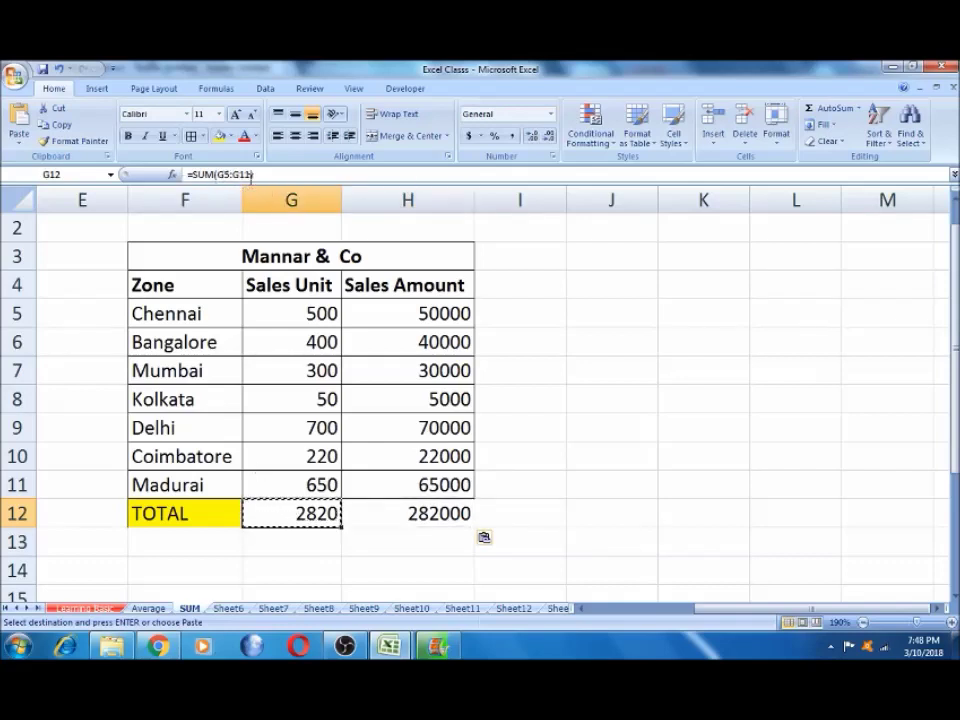
click(413, 512)
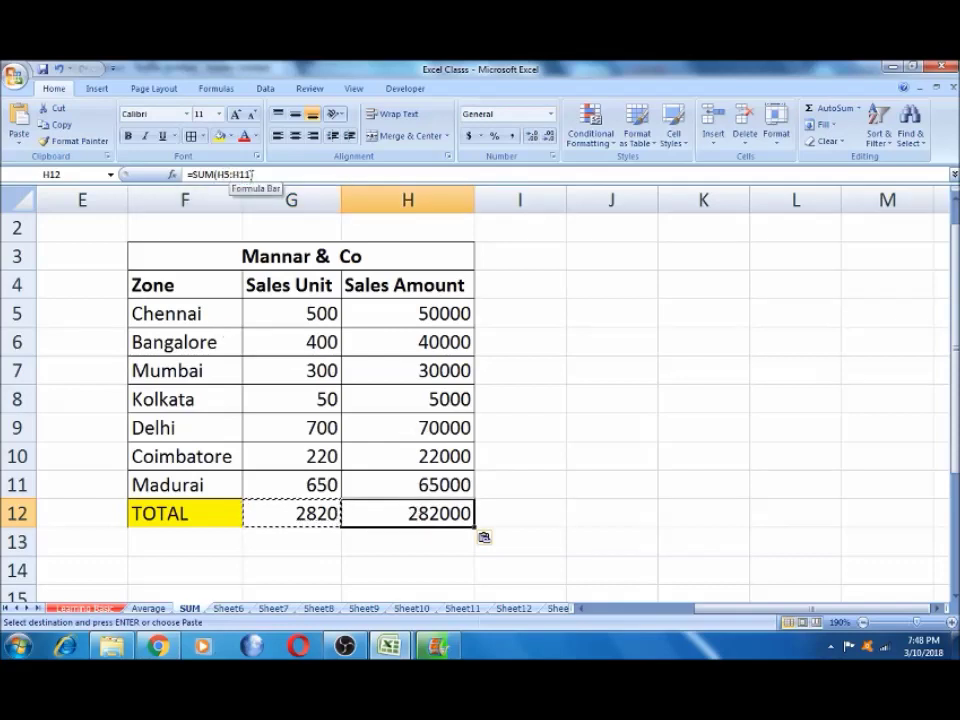
drag(424, 315, 430, 484)
click(436, 513)
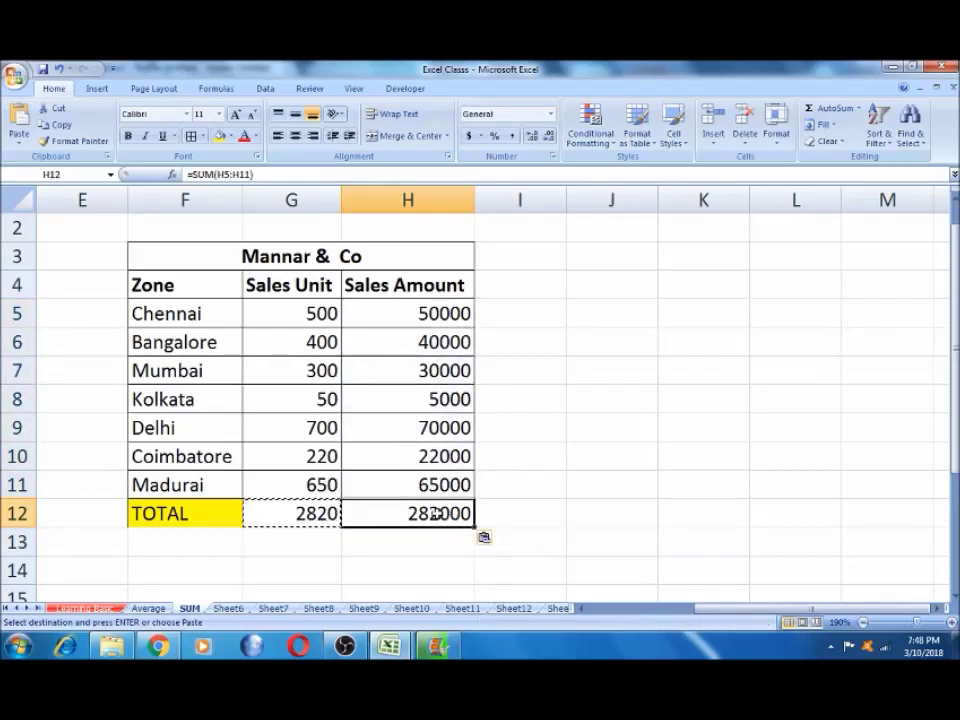
key(Return)
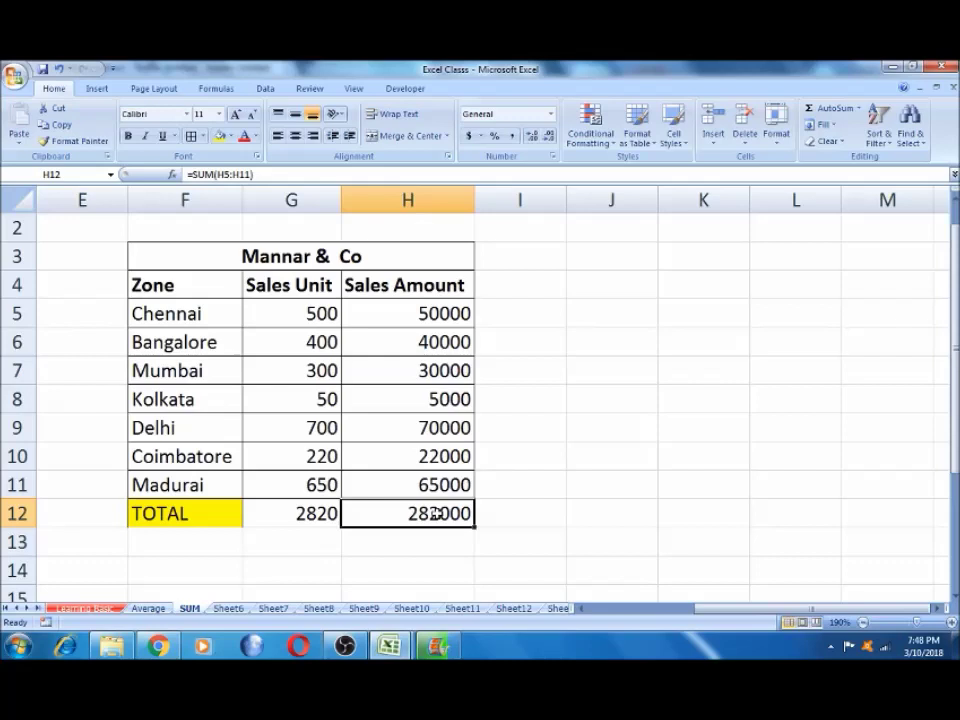
key(ctrl+h)
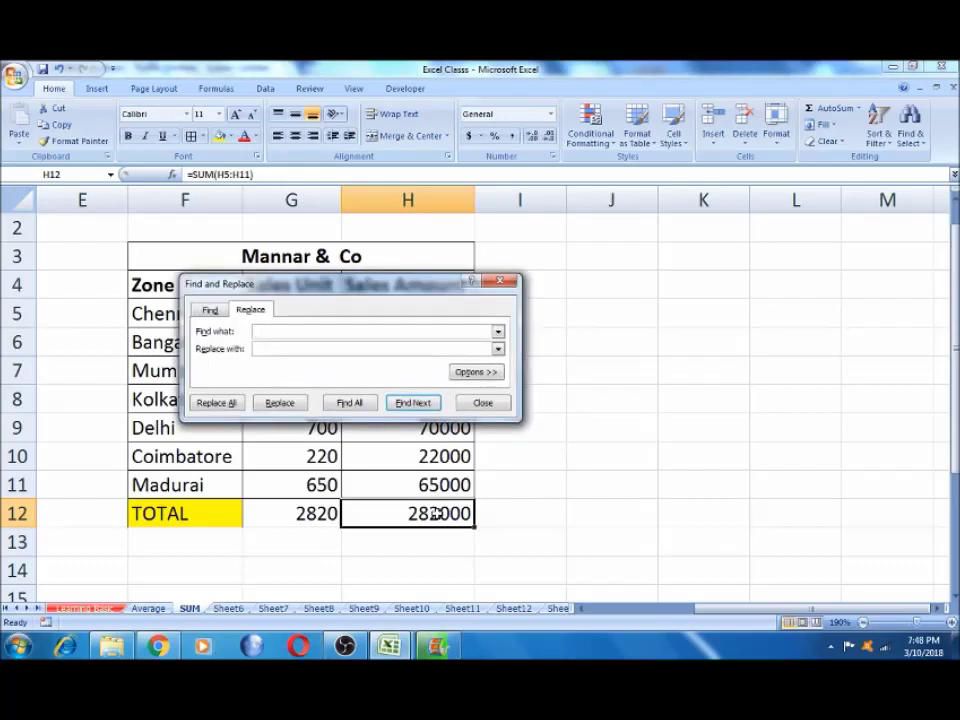
click(502, 281)
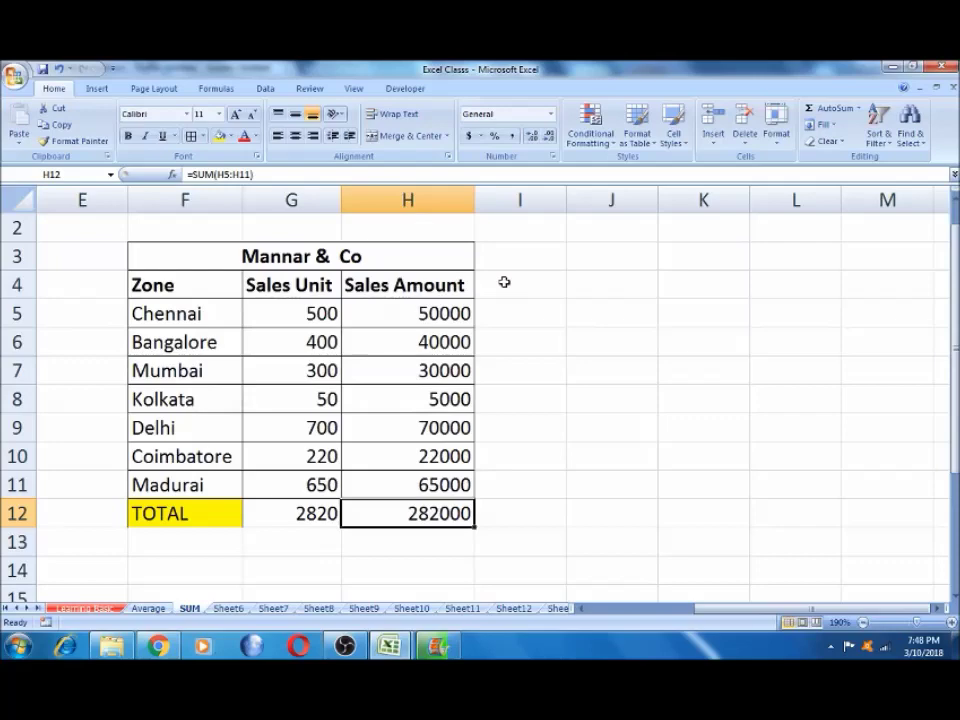